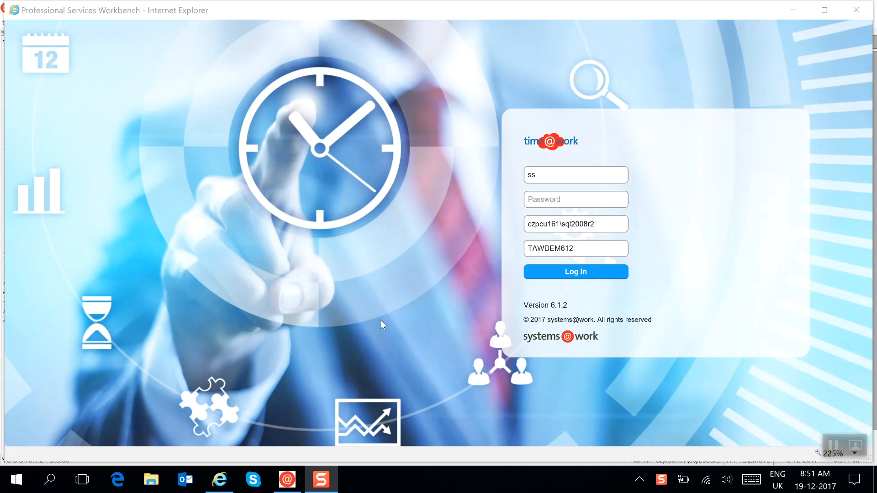
Log in with the account password and open the overdue timesheet for 11-09-17 to 17-09-17.
{"action": "left_click", "coordinate": [590, 273]}
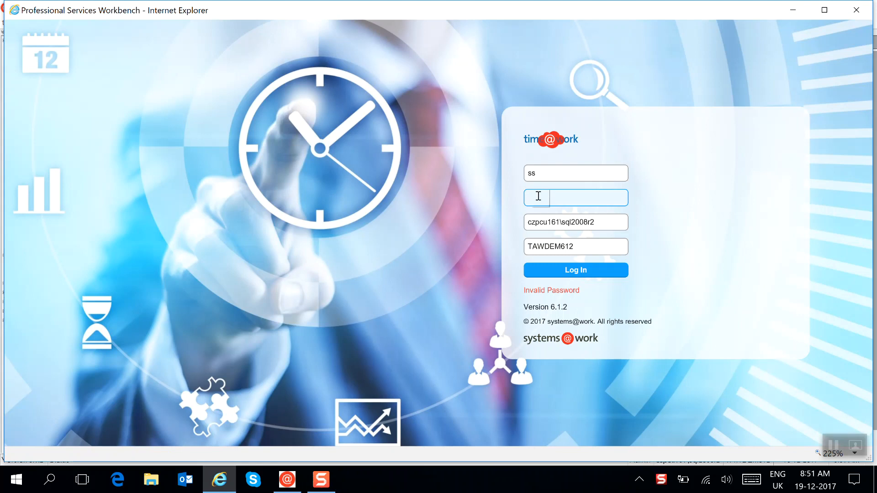
{"action": "type", "text": "ss"}
{"action": "left_click", "coordinate": [564, 273]}
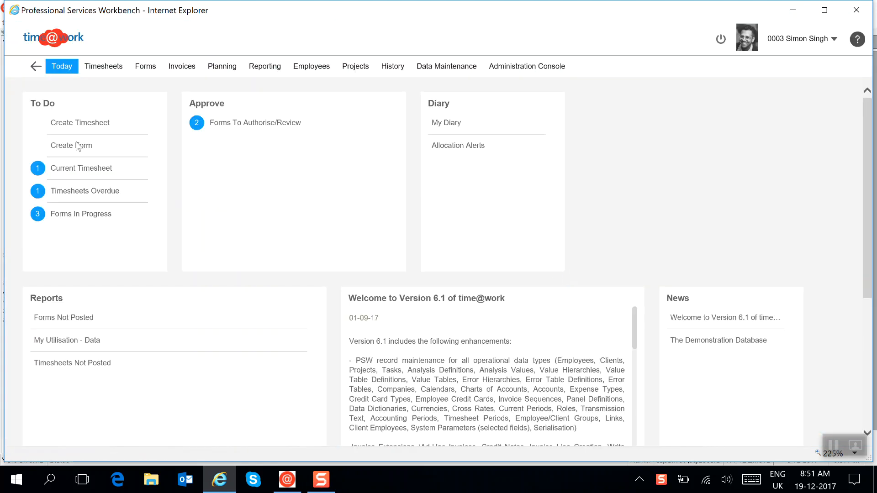
{"action": "left_click", "coordinate": [80, 195]}
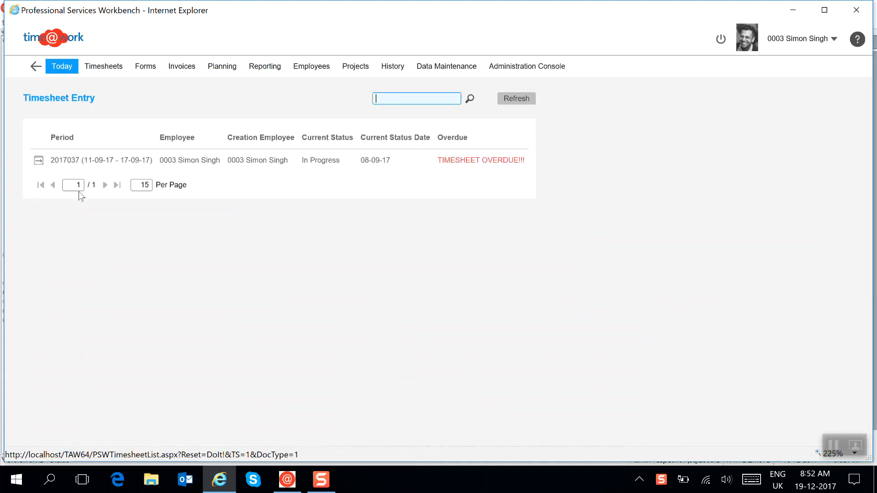
{"action": "left_click", "coordinate": [39, 161]}
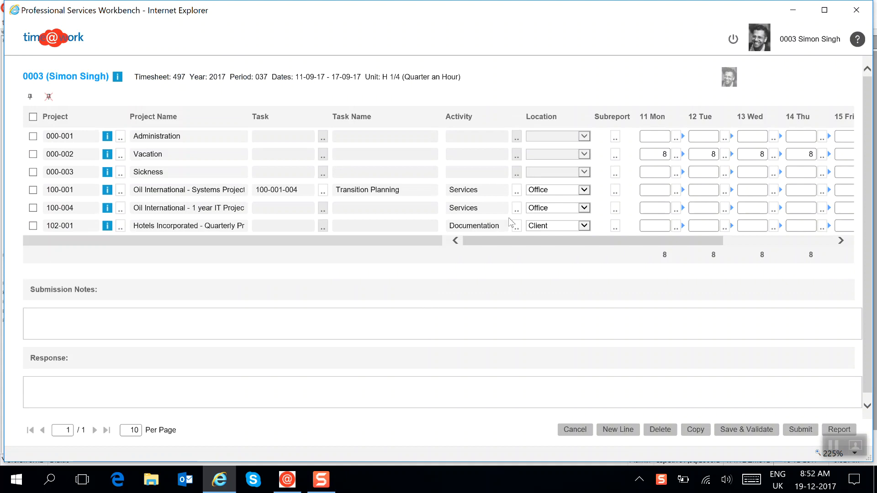
View the notes box of Monday's Vacation entry, and leave the timesheet by logging out.
{"action": "left_click", "coordinate": [676, 157]}
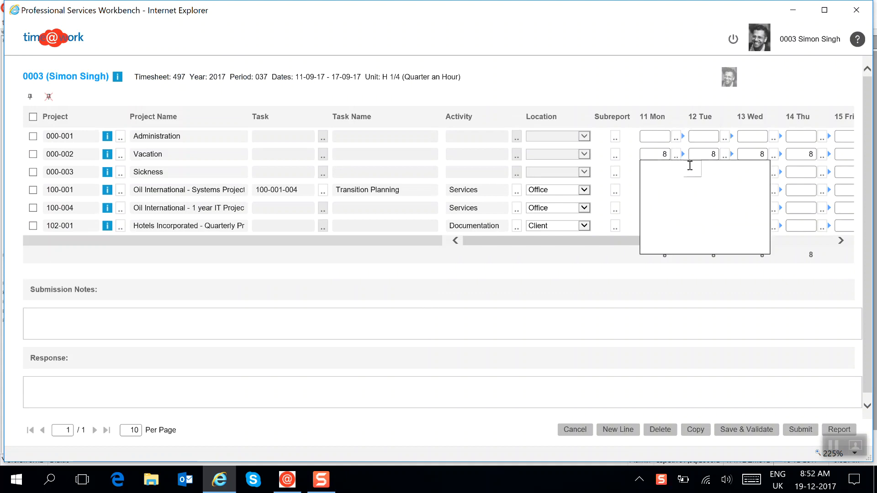
{"action": "left_click", "coordinate": [677, 157]}
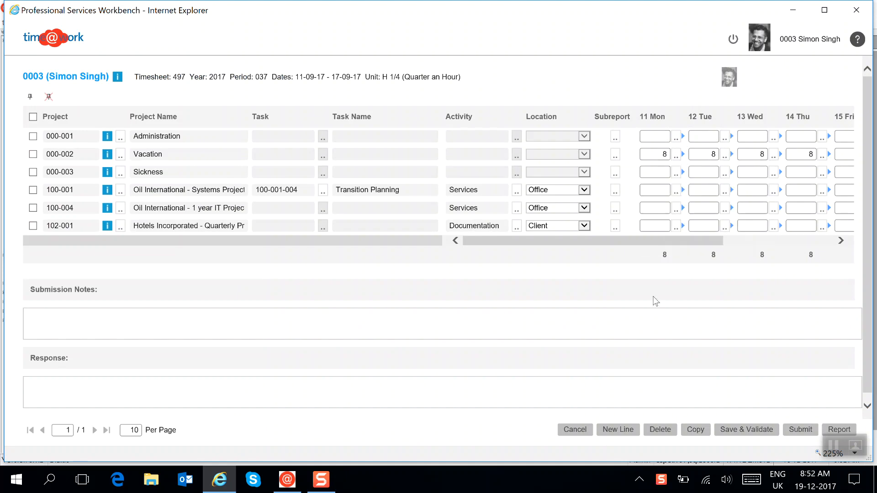
{"action": "left_click", "coordinate": [584, 431]}
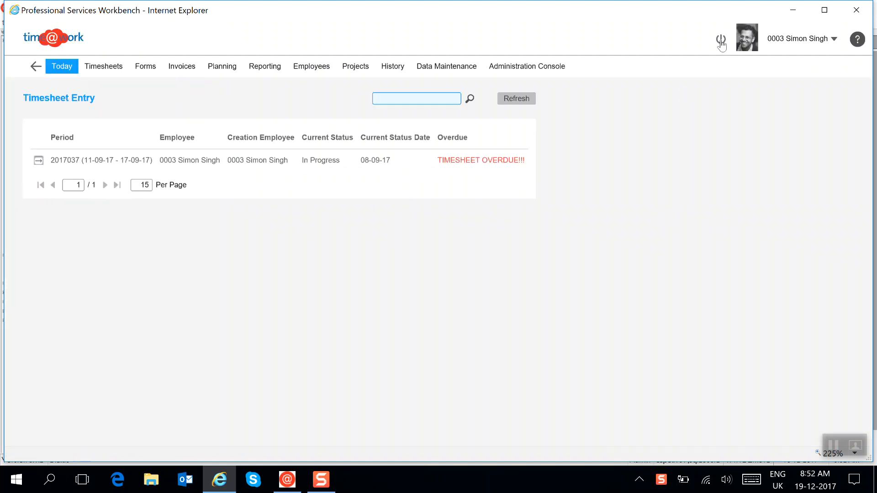
{"action": "left_click", "coordinate": [721, 41]}
Switch to the time@work application and enable Use Clock for the Standard Timesheet type, saving the change.
{"action": "key", "text": "alt+Tab"}
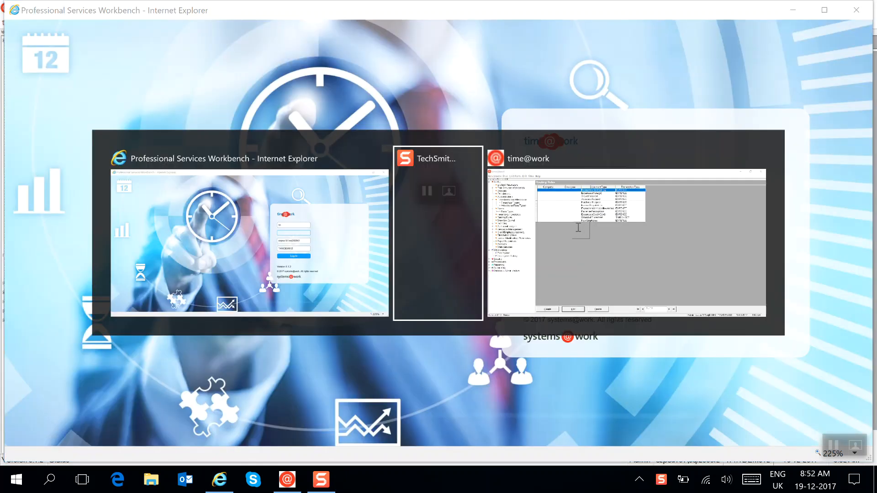
{"action": "key", "text": "alt+Tab"}
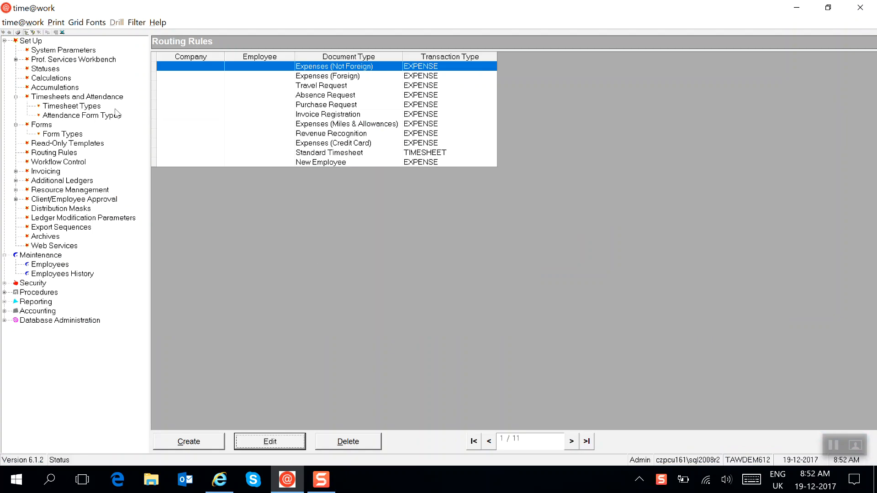
{"action": "left_click", "coordinate": [77, 106]}
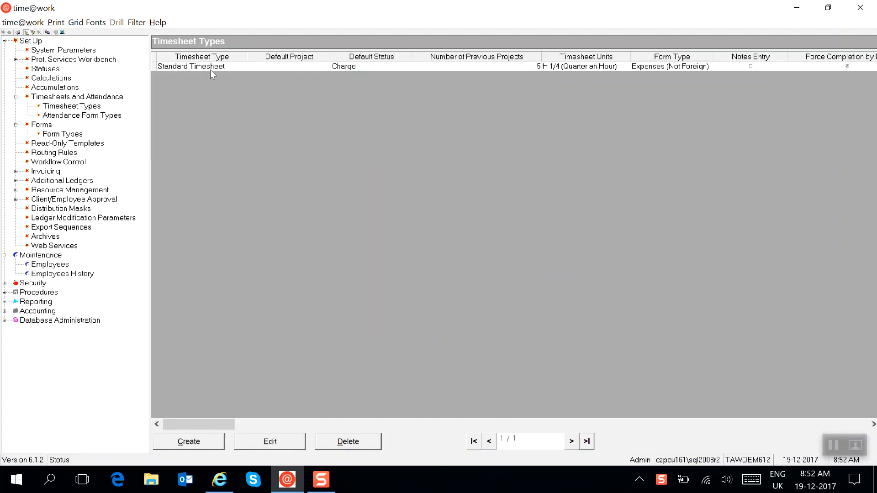
{"action": "double_click", "coordinate": [211, 67]}
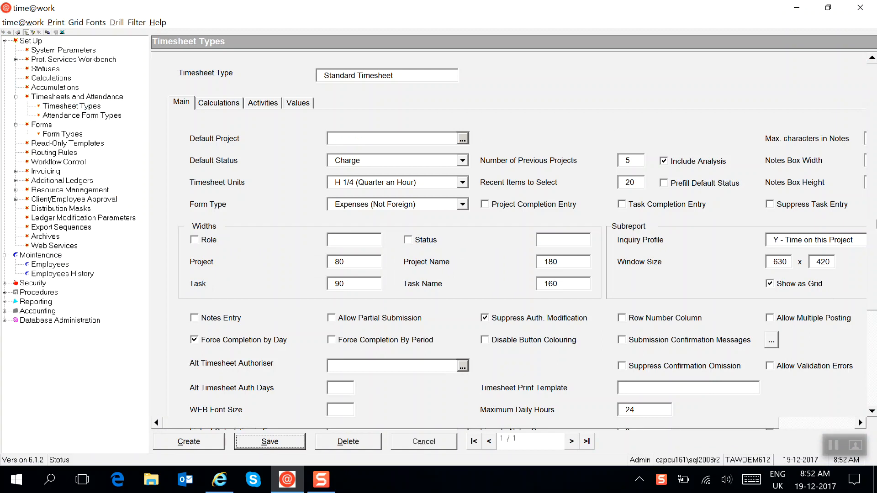
{"action": "scroll", "coordinate": [757, 306], "scroll_direction": "down", "scroll_amount": 5}
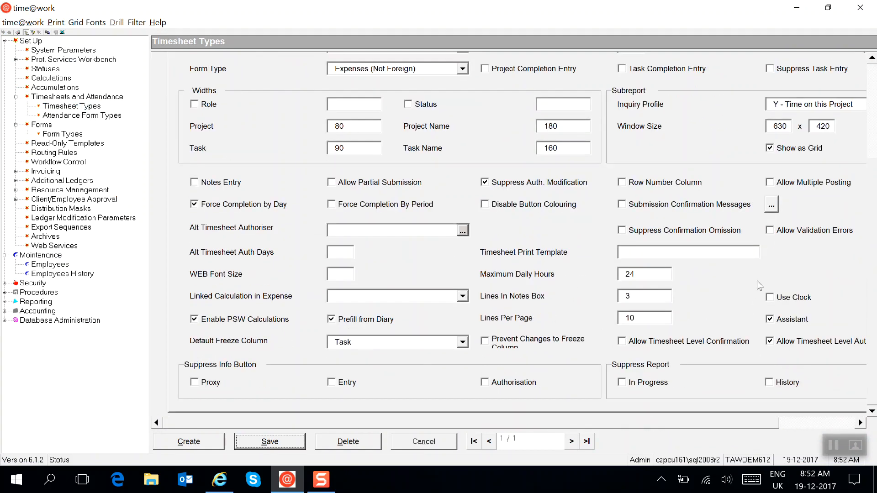
{"action": "left_click", "coordinate": [773, 299]}
{"action": "left_click", "coordinate": [280, 441]}
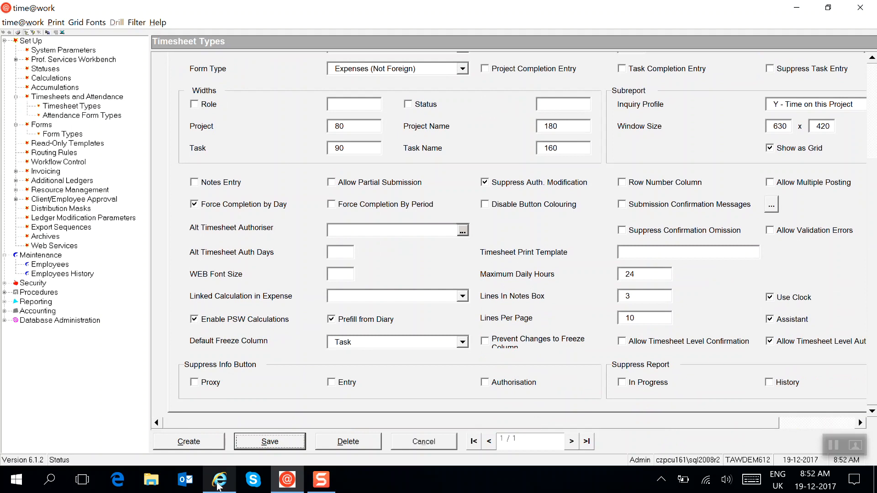
Switch to Professional Services Workbench, log in with the account password and reopen the overdue timesheet for 11-09-17 to 17-09-17.
{"action": "mouse_move", "coordinate": [218, 486]}
{"action": "left_click", "coordinate": [194, 439]}
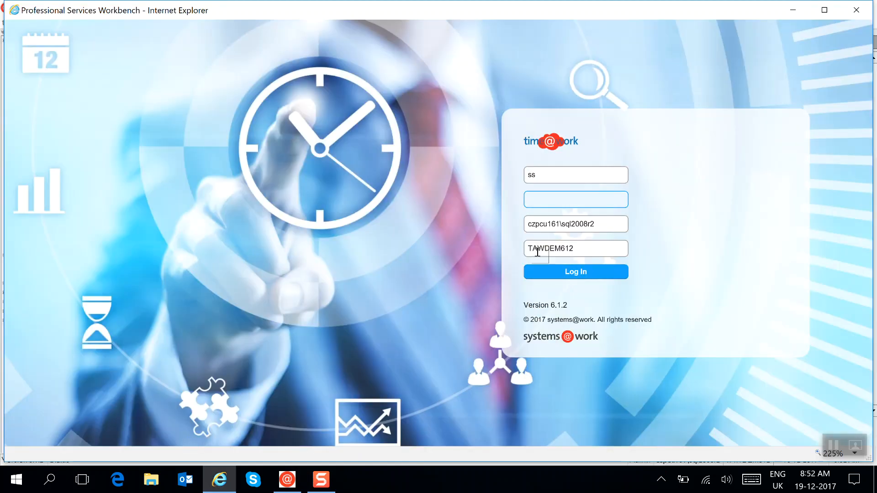
{"action": "type", "text": "ss"}
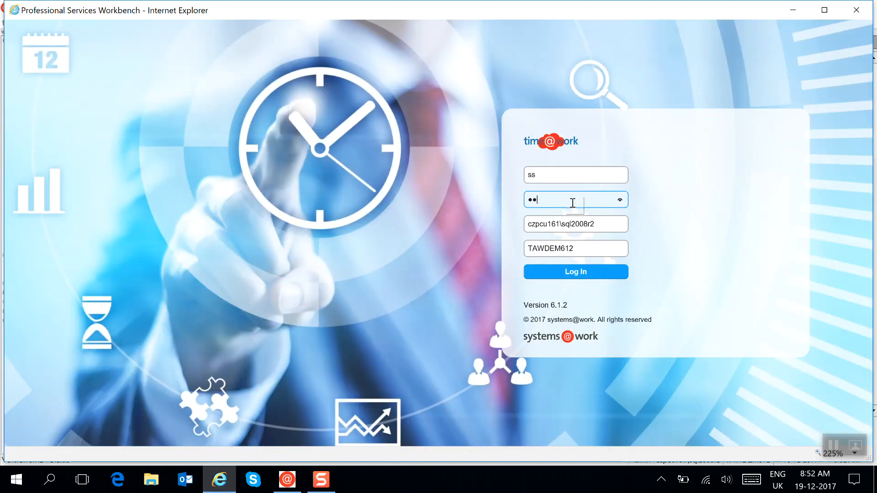
{"action": "left_click", "coordinate": [584, 270]}
{"action": "left_click", "coordinate": [81, 192]}
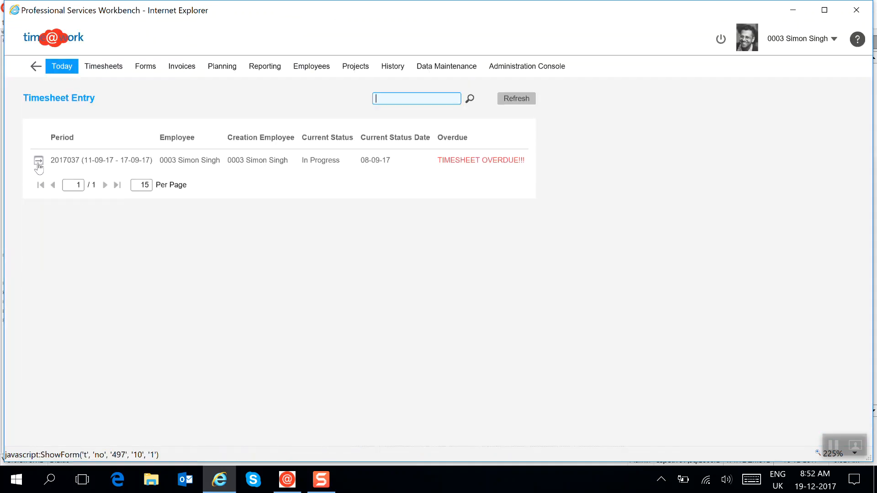
{"action": "left_click", "coordinate": [38, 161]}
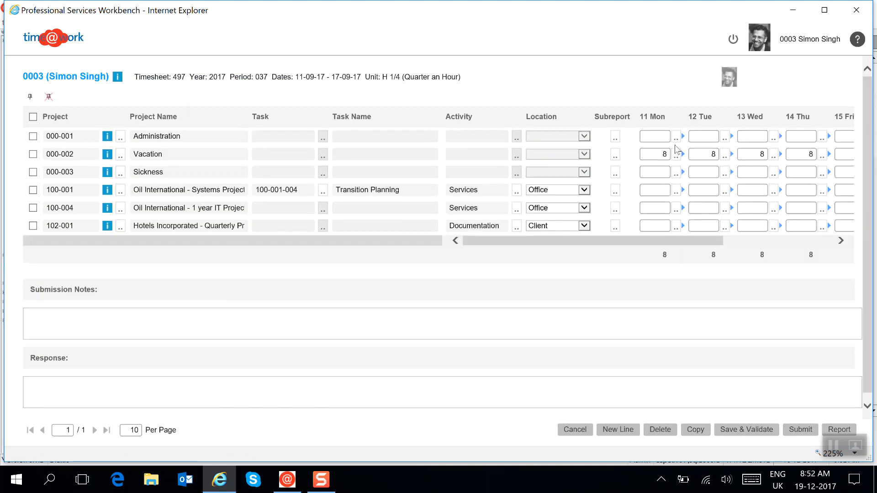
View the clock for Monday's Vacation entry, and use the clock to record 0.25 hours on Monday for project 100-001.
{"action": "left_click", "coordinate": [676, 156]}
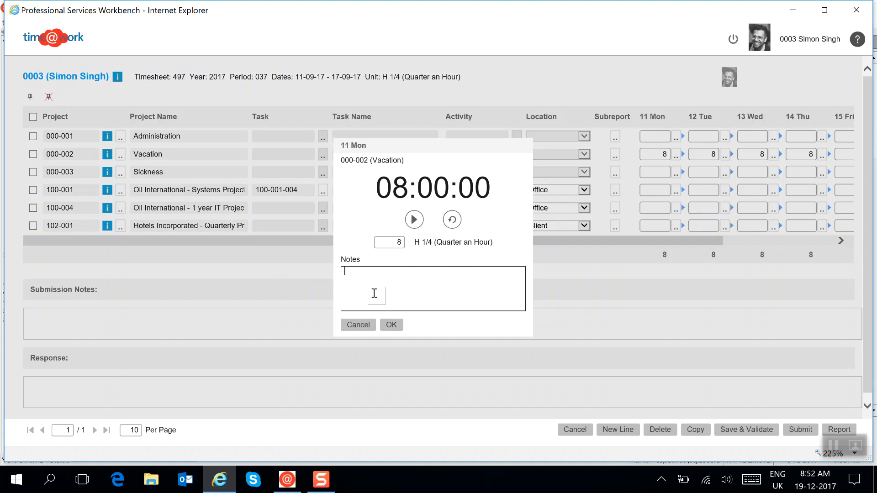
{"action": "left_click", "coordinate": [360, 325]}
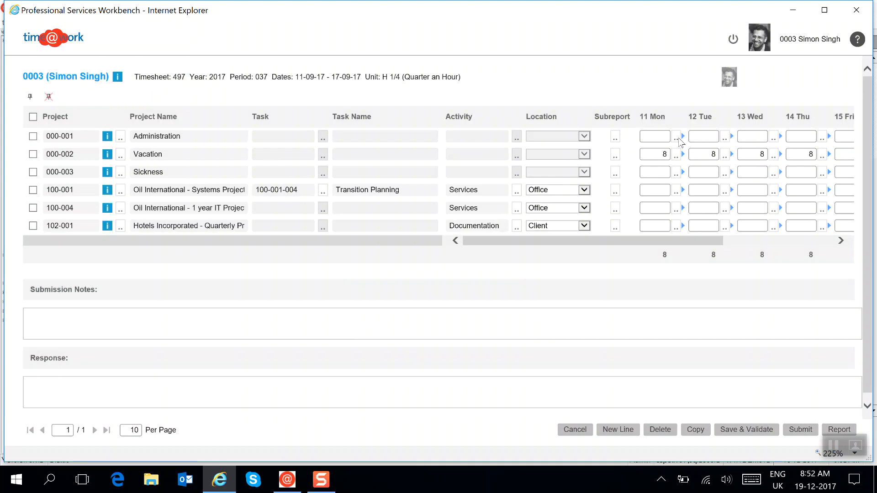
{"action": "left_click", "coordinate": [676, 196]}
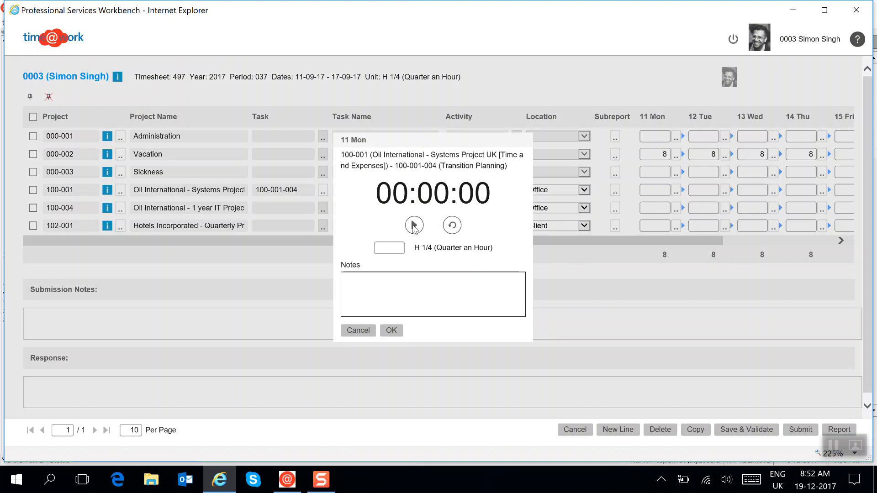
{"action": "left_click", "coordinate": [414, 226]}
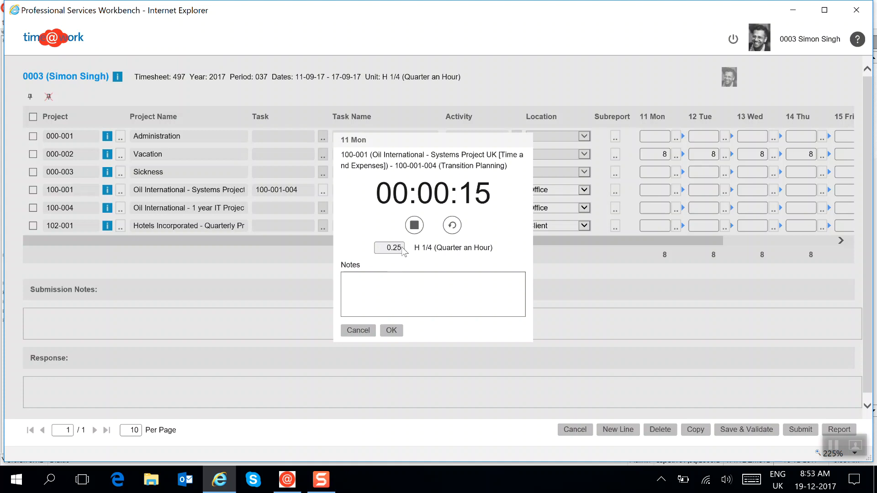
{"action": "left_click", "coordinate": [414, 225]}
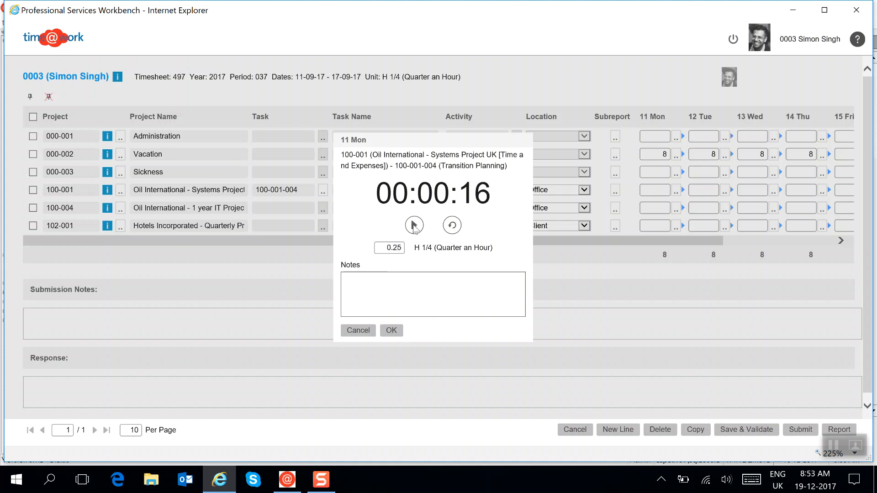
{"action": "left_click", "coordinate": [391, 330]}
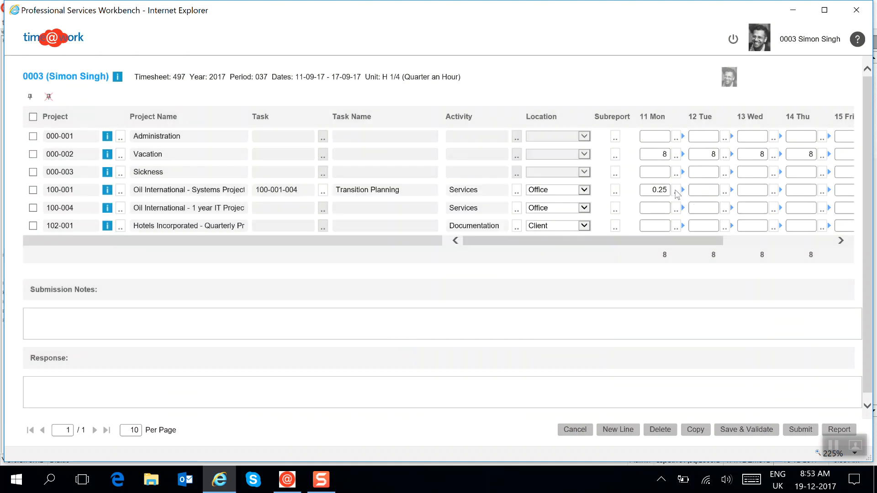
Resume and stop the clock on Monday's 100-001 entry, set its time to 0.25 and exit the timesheet.
{"action": "left_click", "coordinate": [676, 192]}
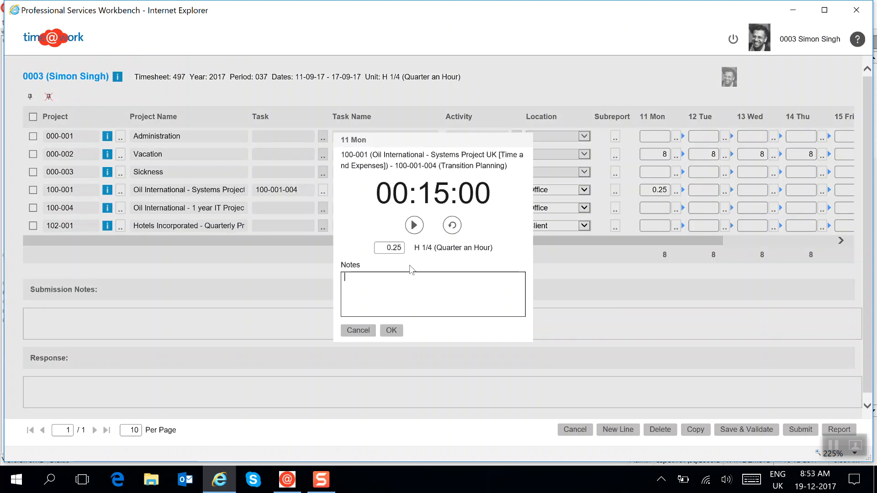
{"action": "left_click", "coordinate": [414, 226]}
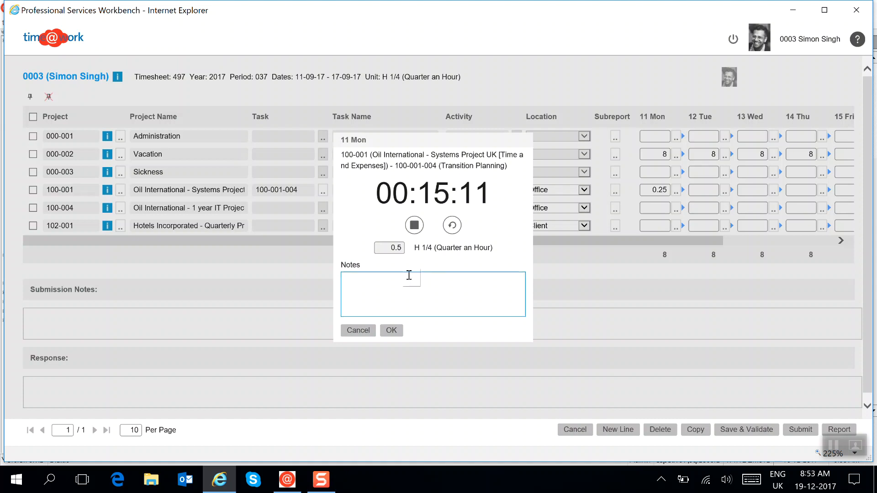
{"action": "left_click", "coordinate": [415, 225]}
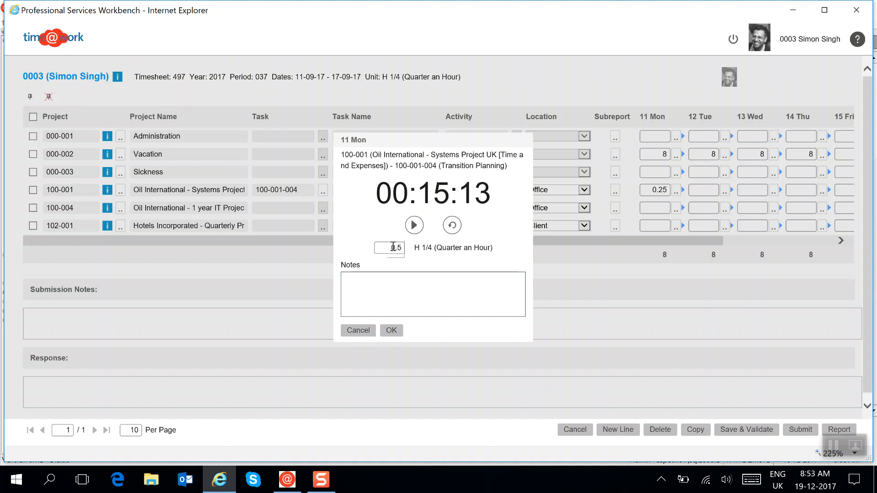
{"action": "left_click", "coordinate": [385, 251]}
{"action": "type", "text": "0"}
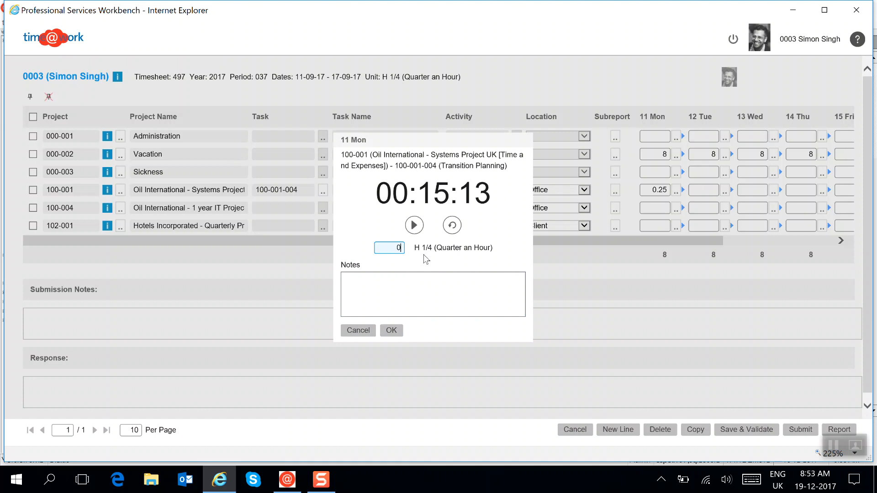
{"action": "type", "text": ".25"}
{"action": "left_click", "coordinate": [391, 331]}
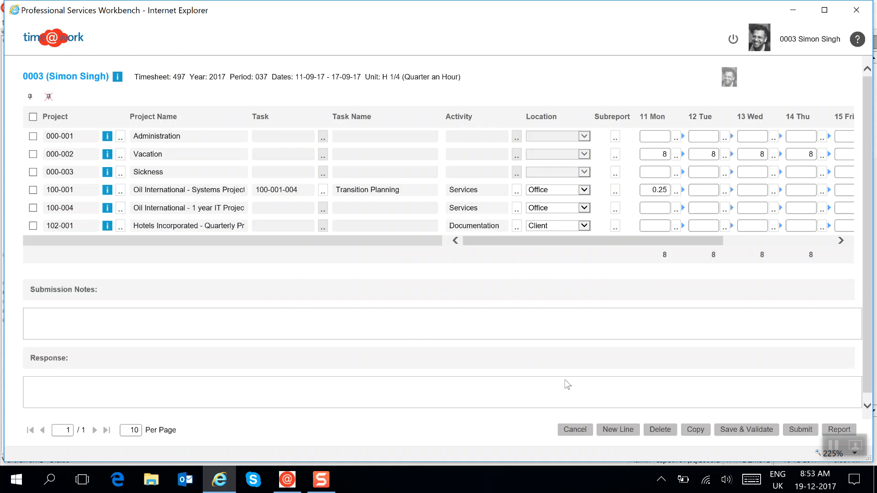
{"action": "left_click", "coordinate": [575, 429]}
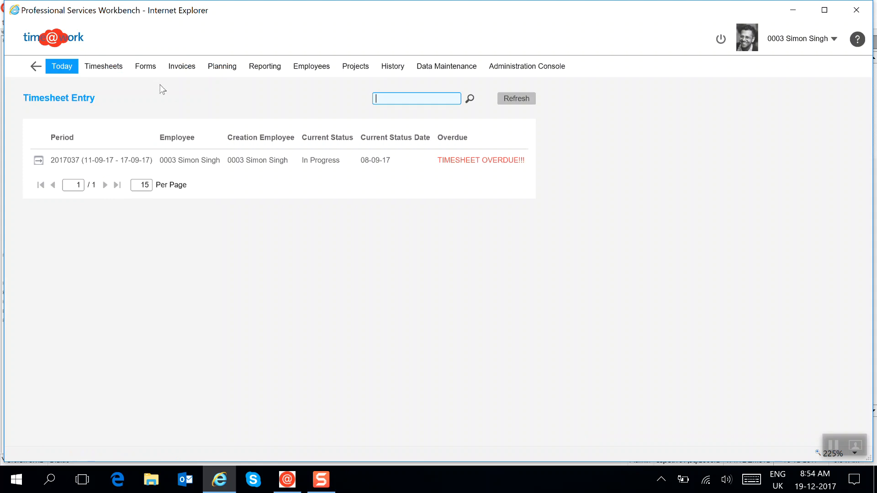
Look over the in-progress Expenses (Foreign) form and close it without changes.
{"action": "left_click", "coordinate": [146, 66]}
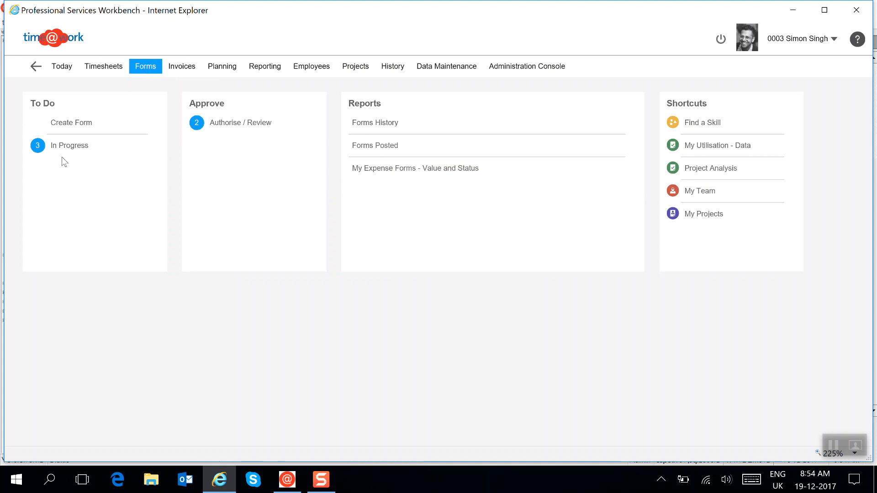
{"action": "left_click", "coordinate": [64, 146]}
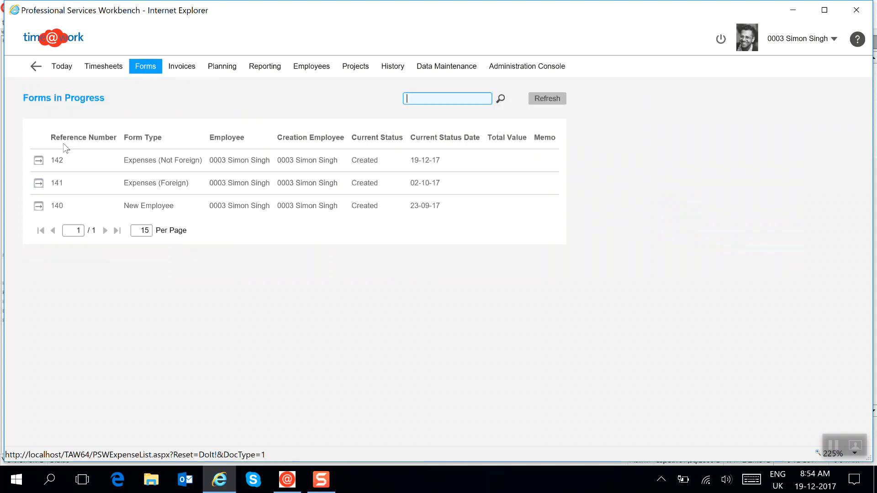
{"action": "left_click", "coordinate": [39, 183]}
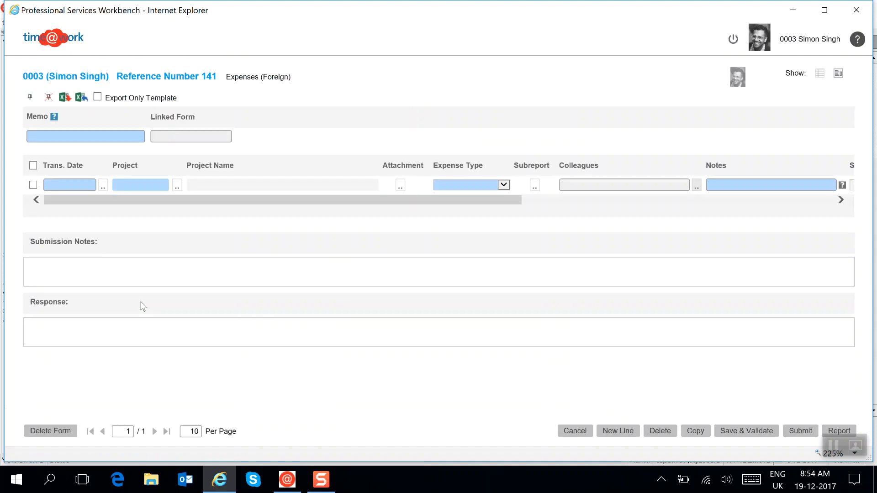
{"action": "left_click", "coordinate": [575, 431]}
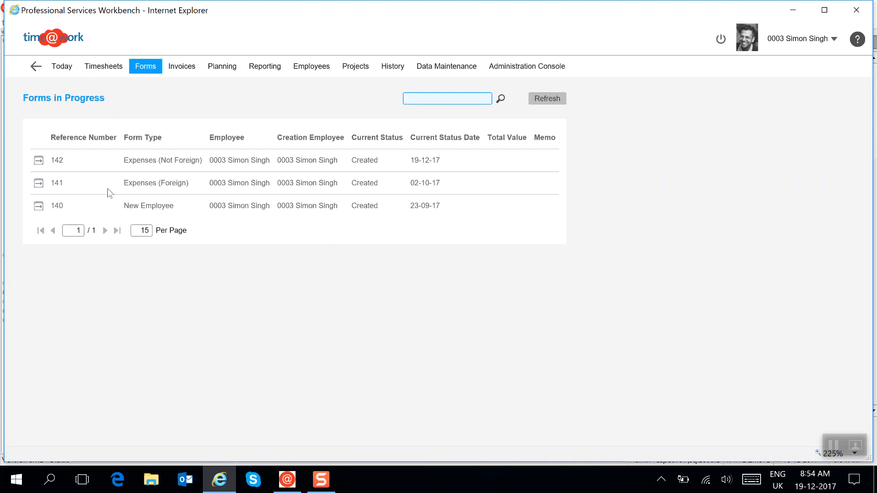
Open the in-progress Expenses (Not Foreign) form, choose Professional Services under Charge To, and cancel the form without saving.
{"action": "left_click", "coordinate": [37, 160]}
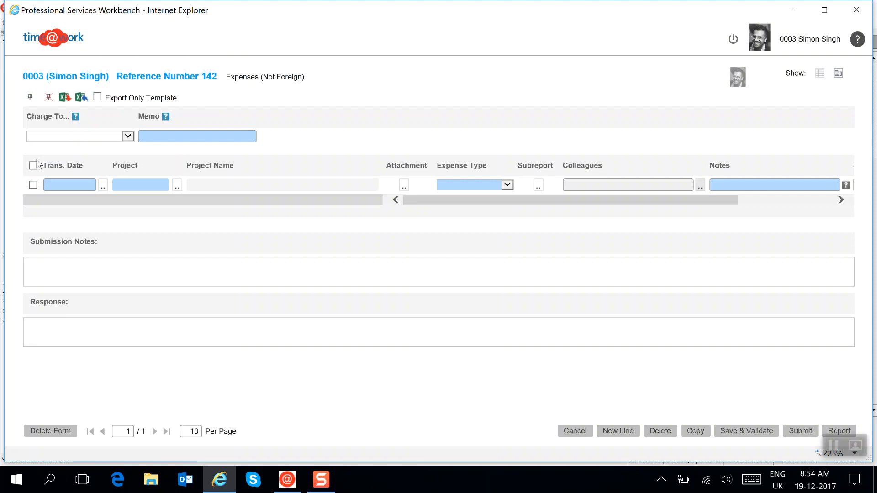
{"action": "left_click", "coordinate": [128, 137]}
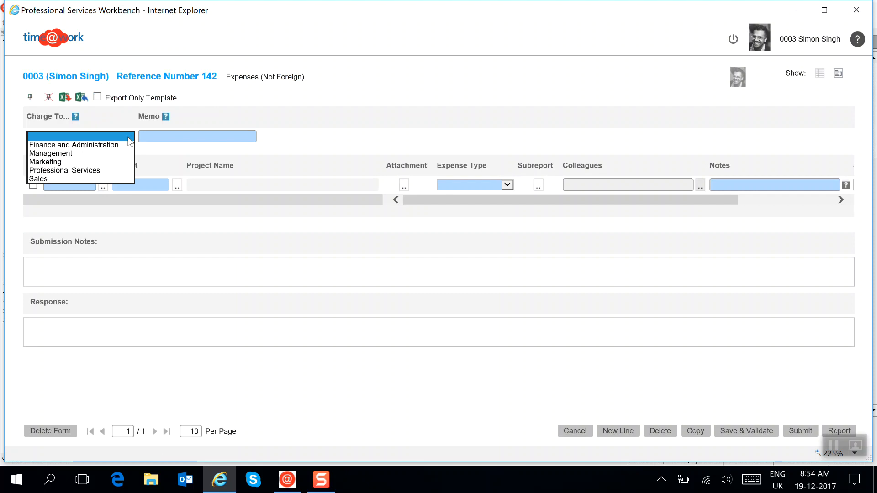
{"action": "left_click", "coordinate": [58, 171]}
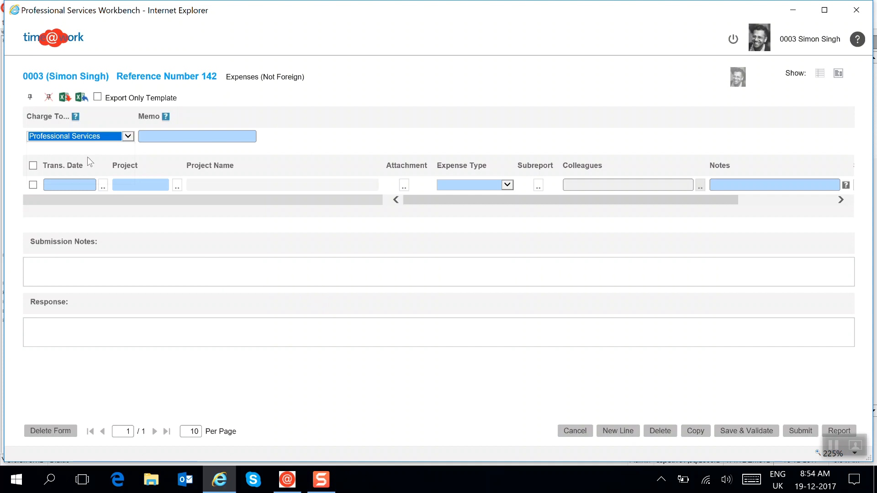
{"action": "left_click", "coordinate": [577, 430]}
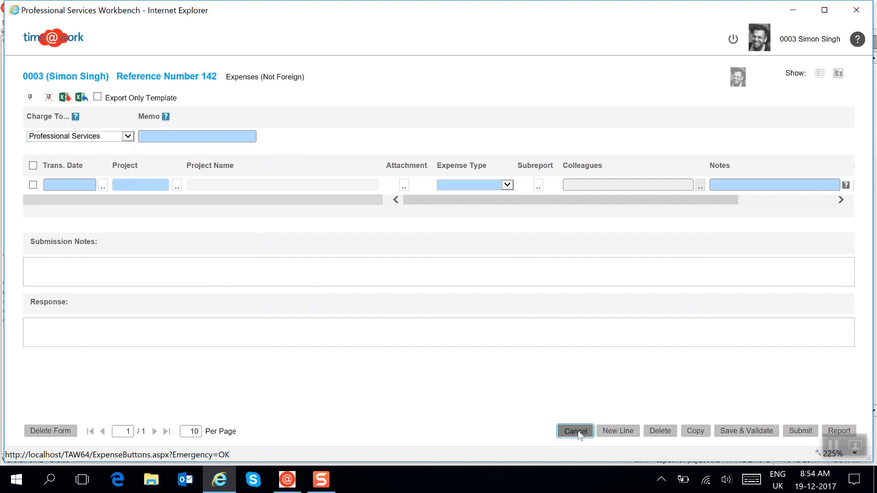
Filter the Analysis Values list by the Charge To... definition and view the roles assigned to the Professional Services value.
{"action": "left_click", "coordinate": [440, 67]}
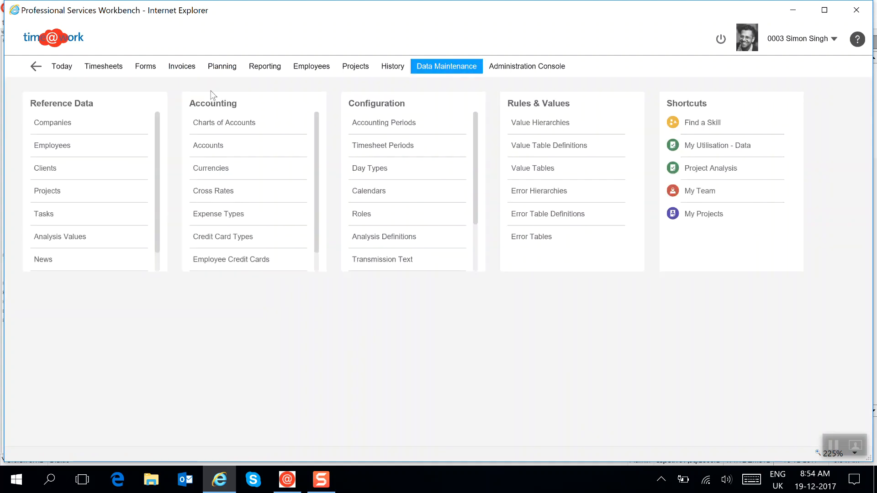
{"action": "left_click", "coordinate": [73, 238]}
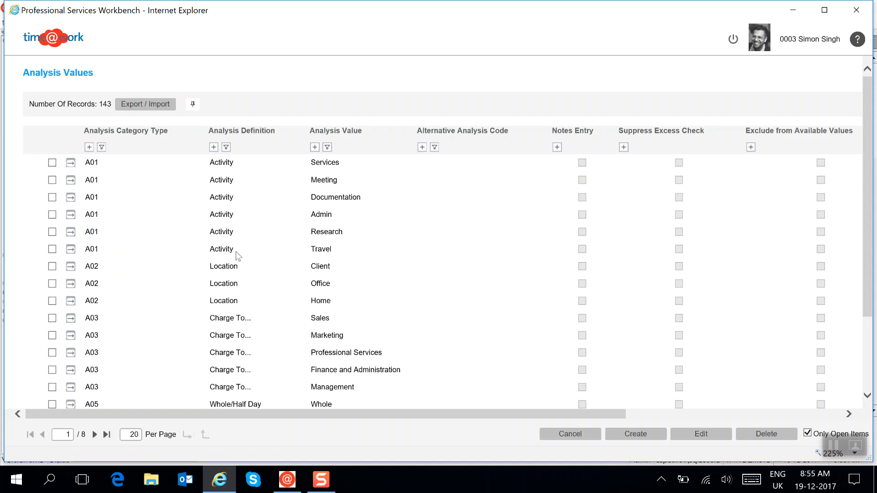
{"action": "left_click", "coordinate": [229, 322]}
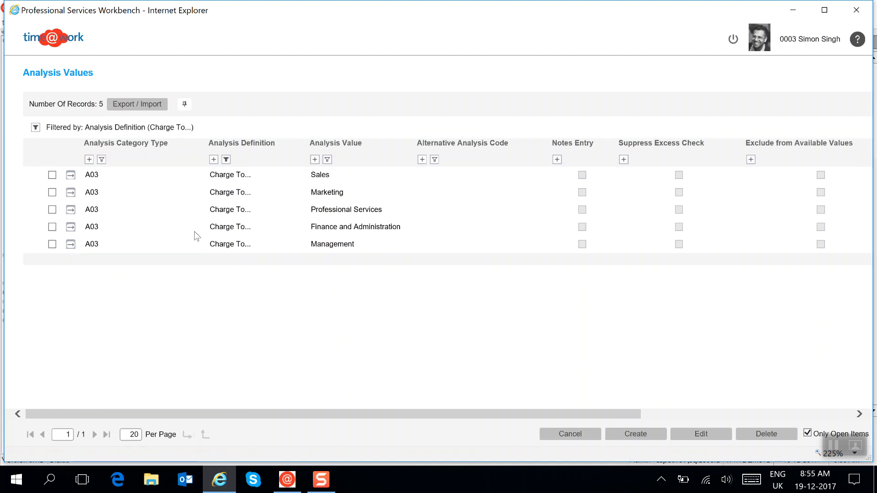
{"action": "left_click", "coordinate": [72, 210]}
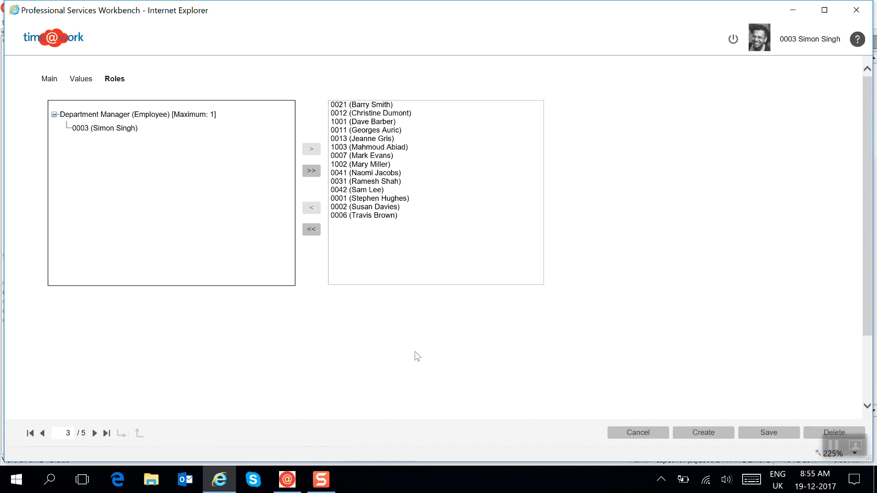
Switch to time@work, try Department Manager as authorisation role in the Expenses (Not Foreign) routing rule, and discard the change.
{"action": "left_click", "coordinate": [286, 479]}
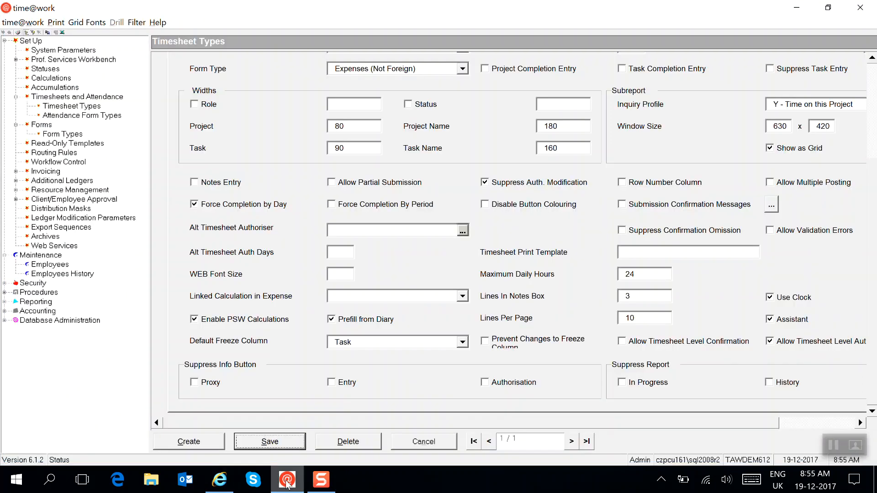
{"action": "left_click", "coordinate": [50, 153]}
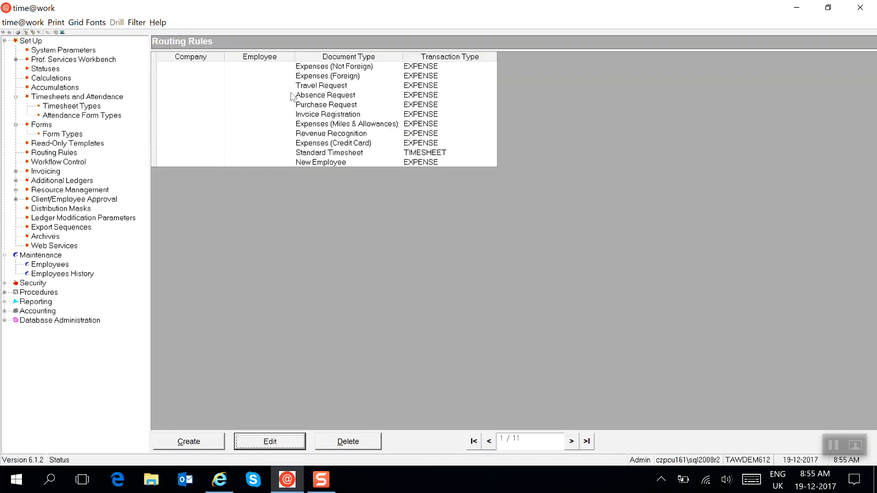
{"action": "double_click", "coordinate": [319, 68]}
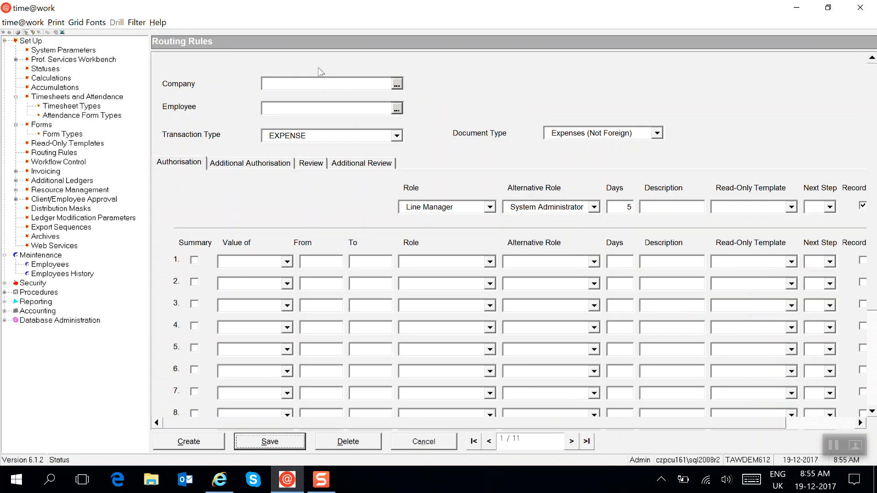
{"action": "left_click", "coordinate": [489, 208]}
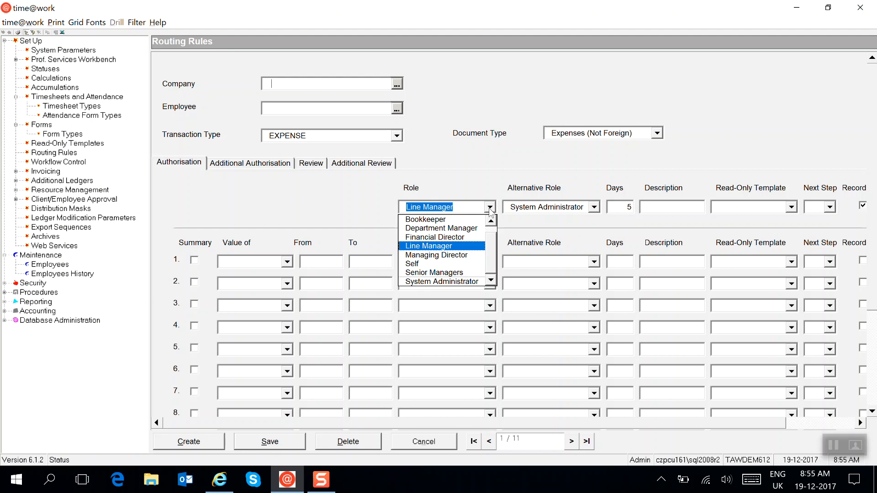
{"action": "left_click", "coordinate": [447, 230]}
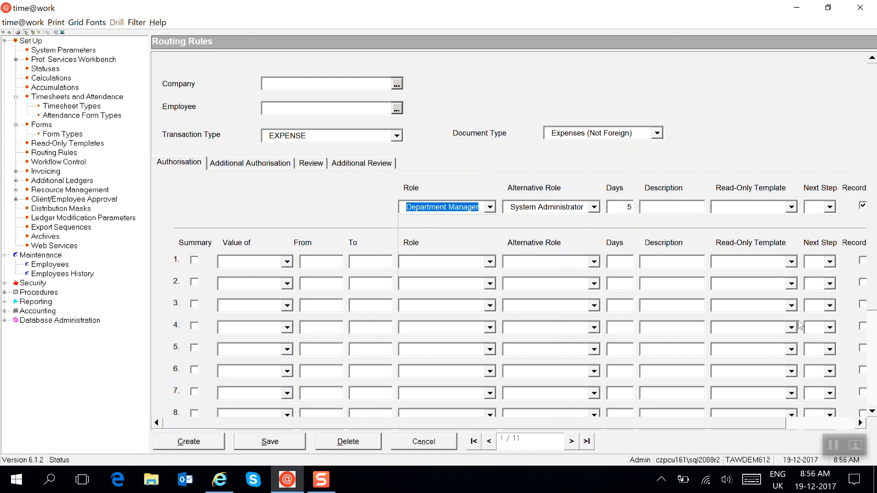
{"action": "left_click", "coordinate": [423, 443]}
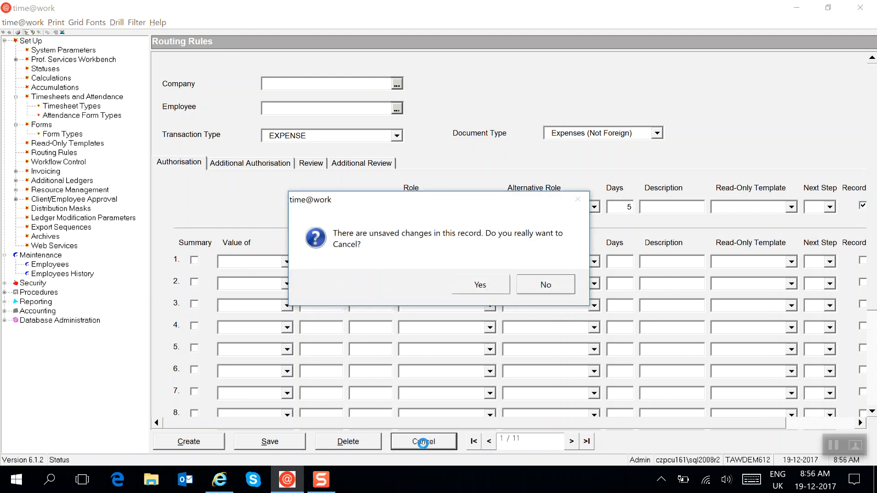
{"action": "left_click", "coordinate": [480, 285]}
Switch back to Professional Services Workbench, leave the analysis values and start a new Transmission Text record.
{"action": "key", "text": "alt+Tab"}
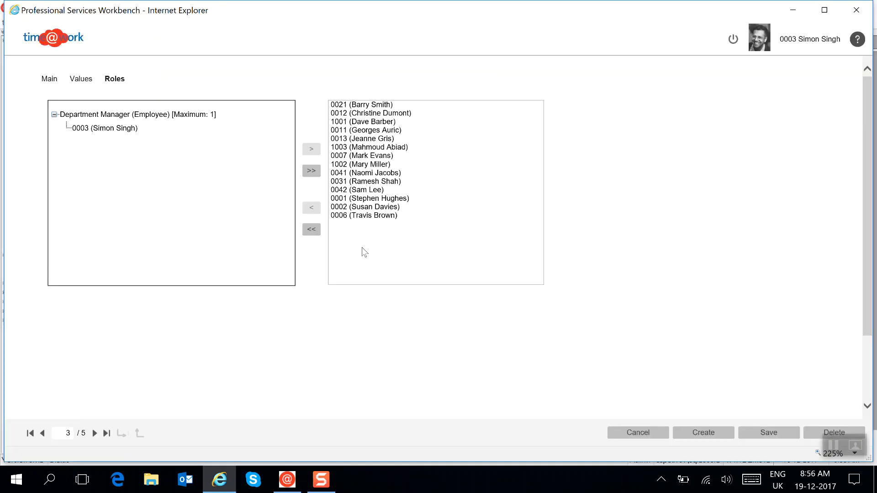
{"action": "left_click", "coordinate": [633, 433]}
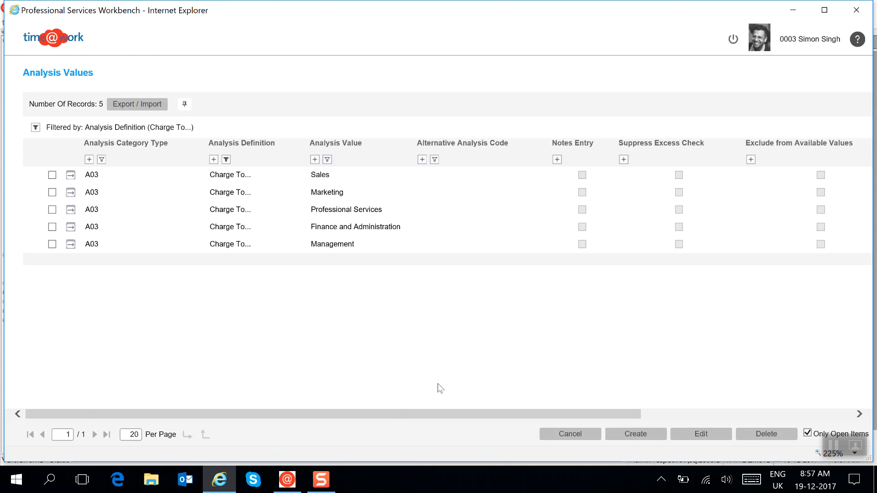
{"action": "left_click", "coordinate": [575, 436]}
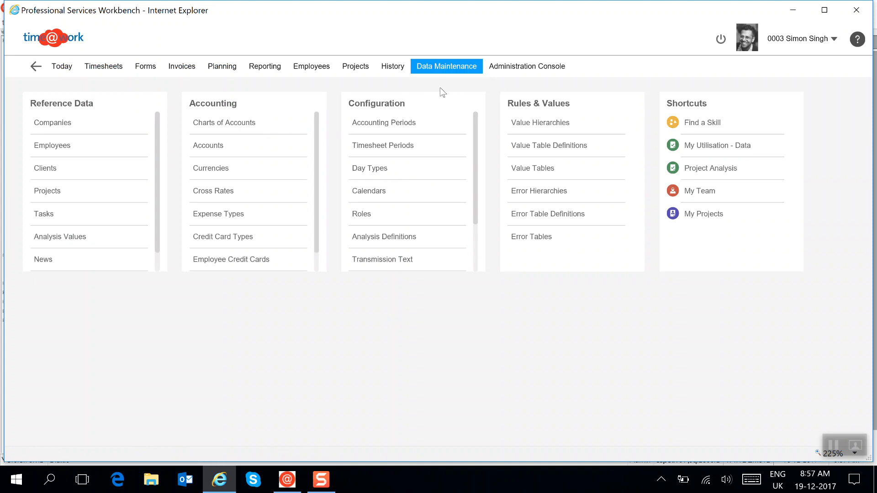
{"action": "left_click", "coordinate": [393, 264]}
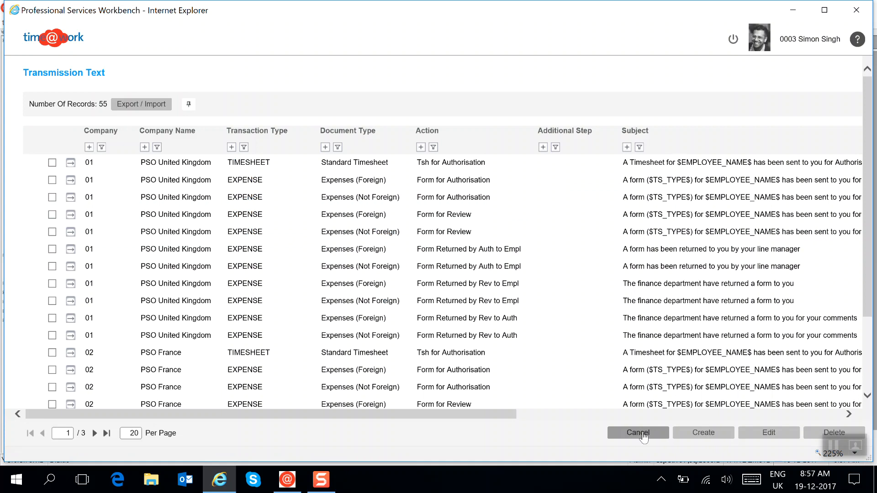
{"action": "left_click", "coordinate": [703, 432]}
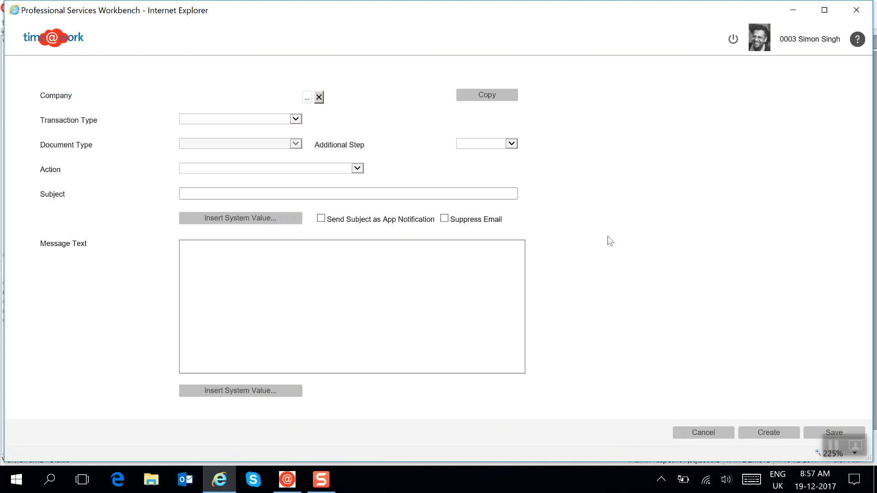
Switch to time@work and review the Authorisation and Additional Authorisation steps in the Expenses (Not Foreign) routing rule.
{"action": "left_click", "coordinate": [287, 480]}
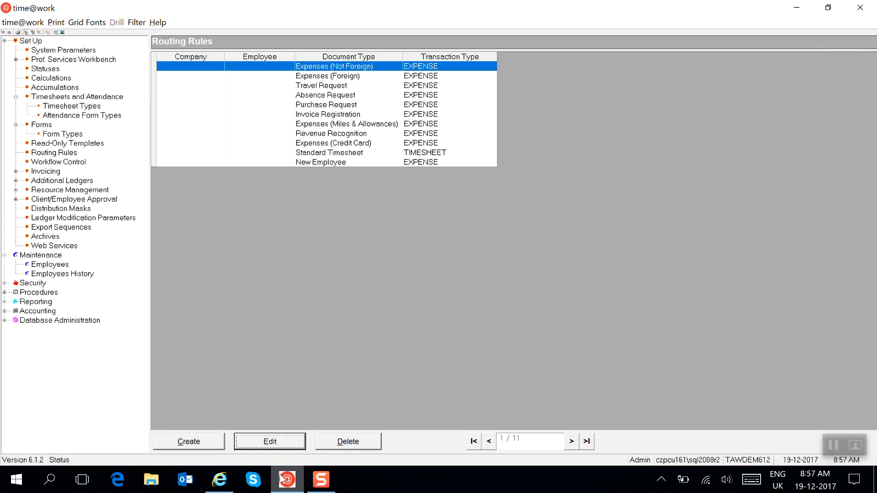
{"action": "double_click", "coordinate": [270, 67]}
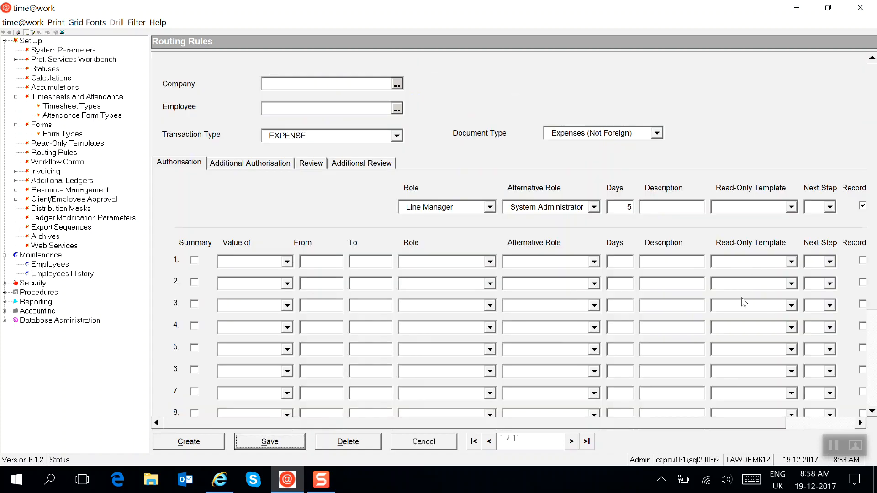
{"action": "scroll", "coordinate": [658, 234], "scroll_direction": "down", "scroll_amount": 5}
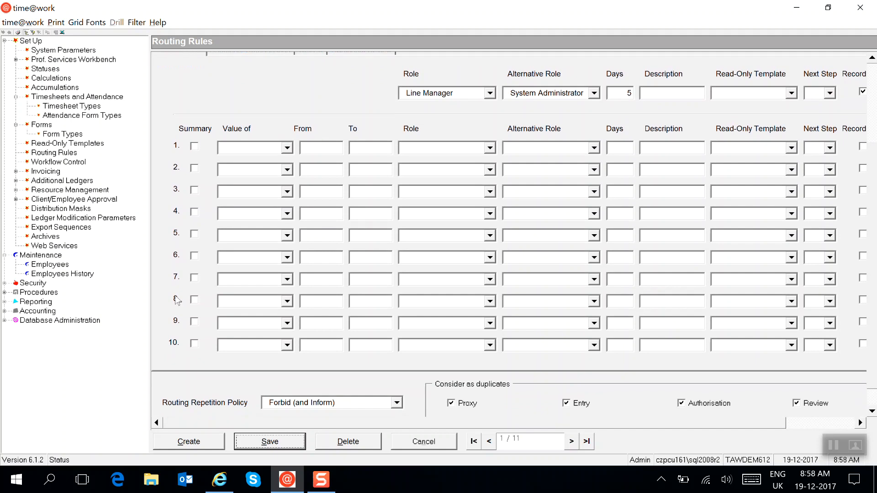
{"action": "scroll", "coordinate": [502, 274], "scroll_direction": "up", "scroll_amount": 3}
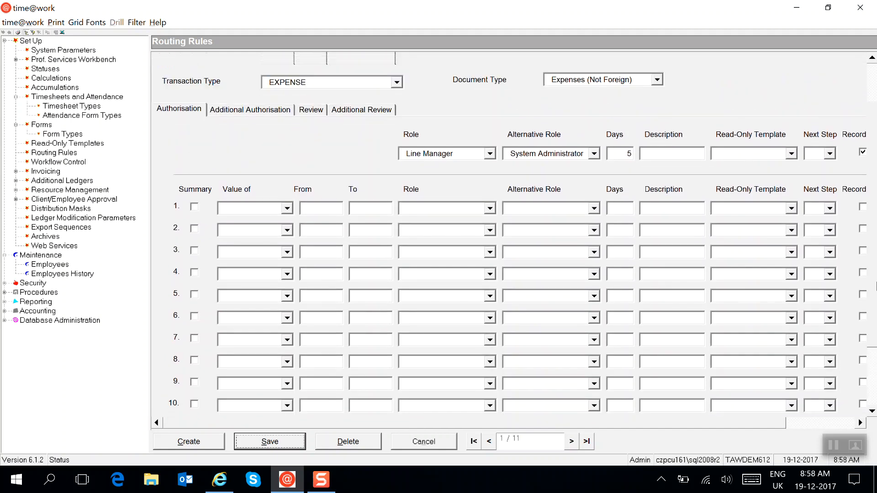
{"action": "left_click", "coordinate": [234, 116]}
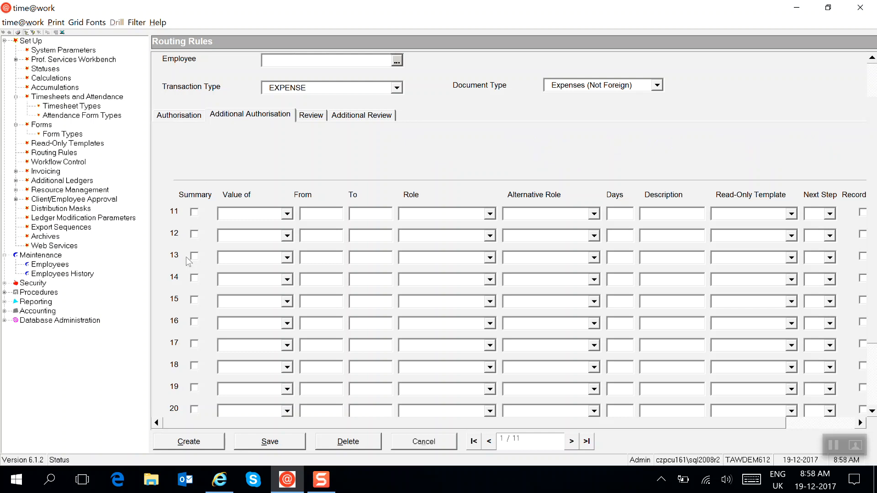
{"action": "left_click", "coordinate": [181, 115]}
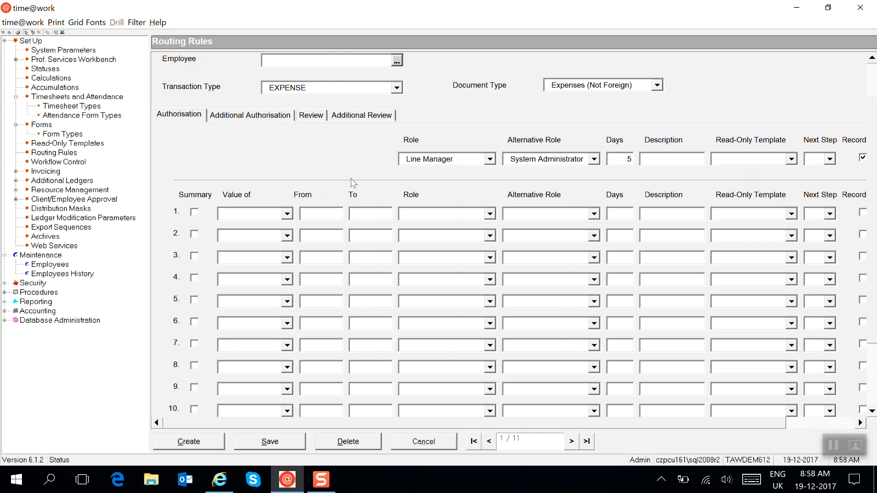
{"action": "left_click", "coordinate": [297, 241]}
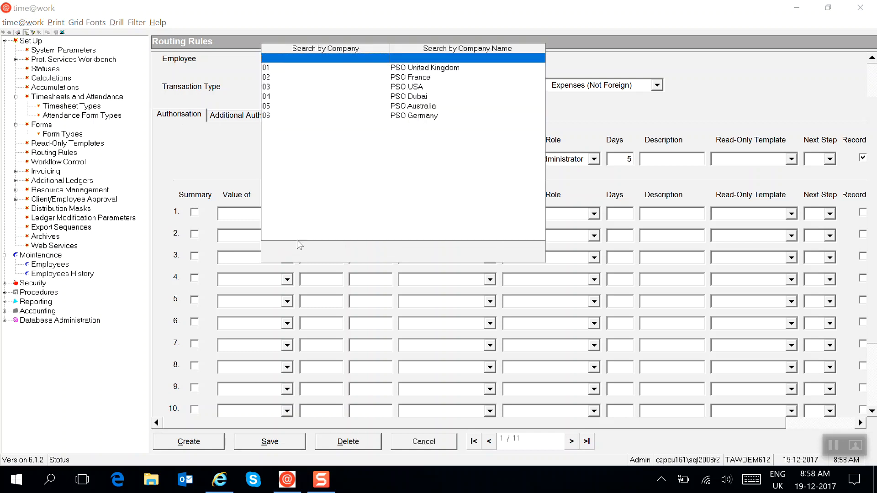
Switch to Professional Services Workbench, set Additional Step to All on the new transmission text, and discard the record.
{"action": "key", "text": "alt+Tab"}
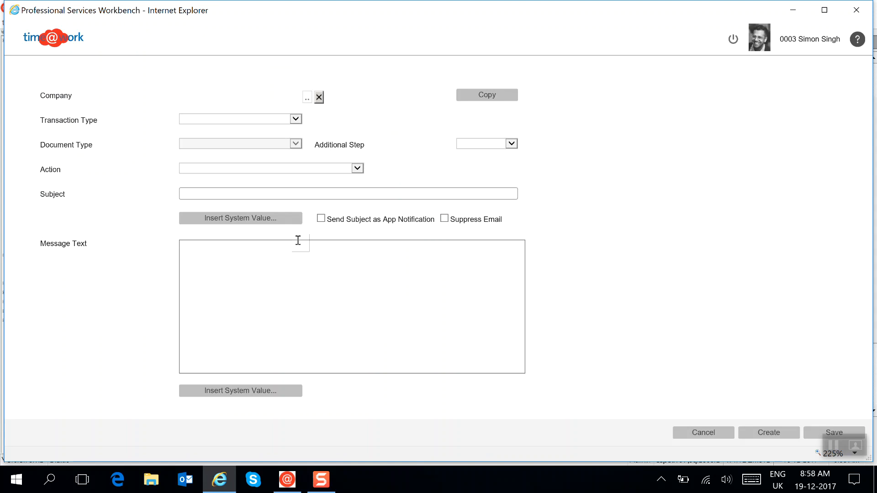
{"action": "left_click", "coordinate": [511, 143]}
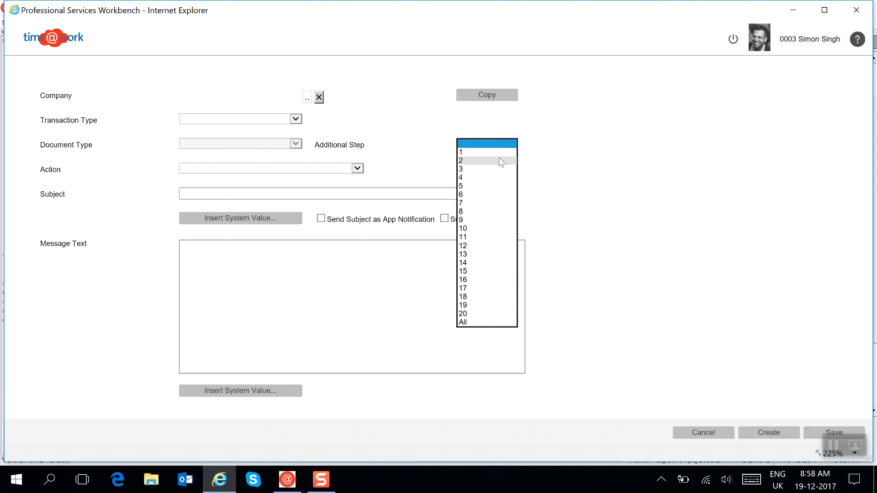
{"action": "left_click", "coordinate": [470, 321]}
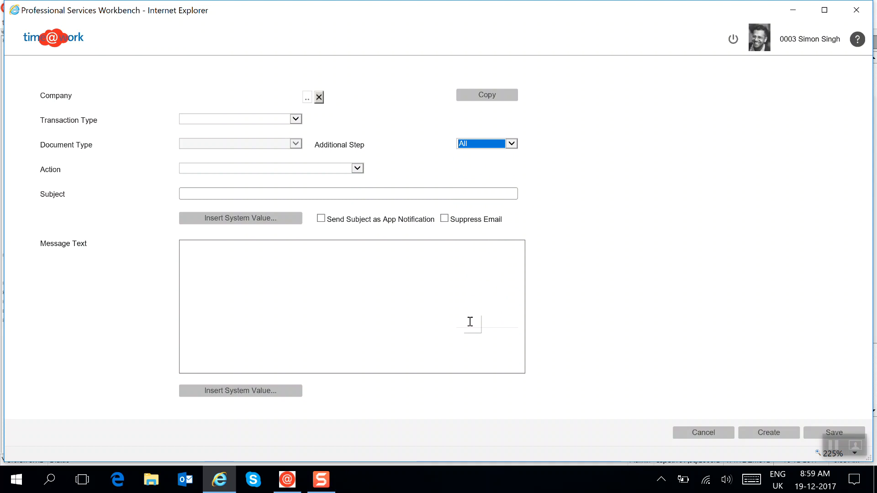
{"action": "left_click", "coordinate": [706, 435]}
{"action": "left_click", "coordinate": [494, 288]}
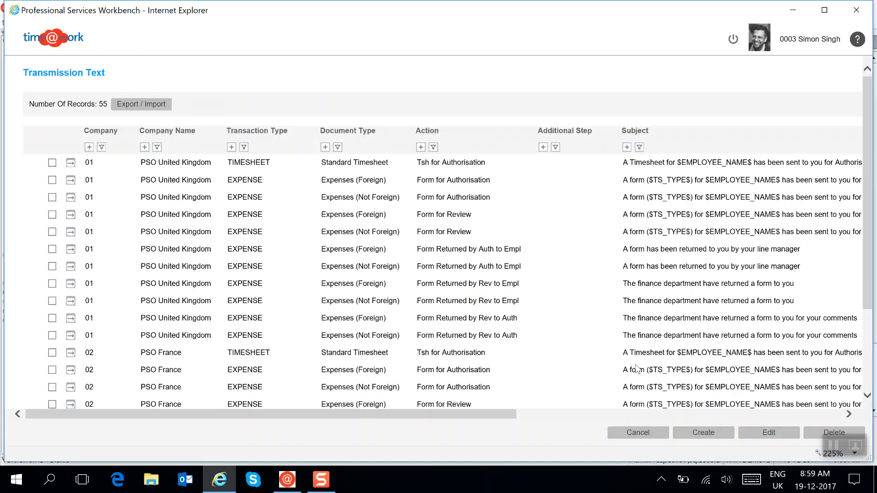
Close the Transmission Text list and reopen the overdue timesheet for 11-09-17 to 17-09-17.
{"action": "key", "text": "alt+Tab"}
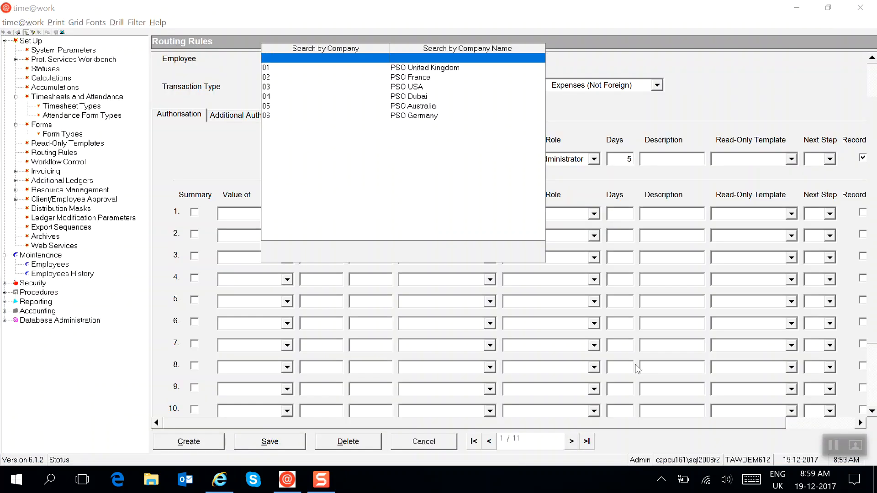
{"action": "key", "text": "alt+Tab"}
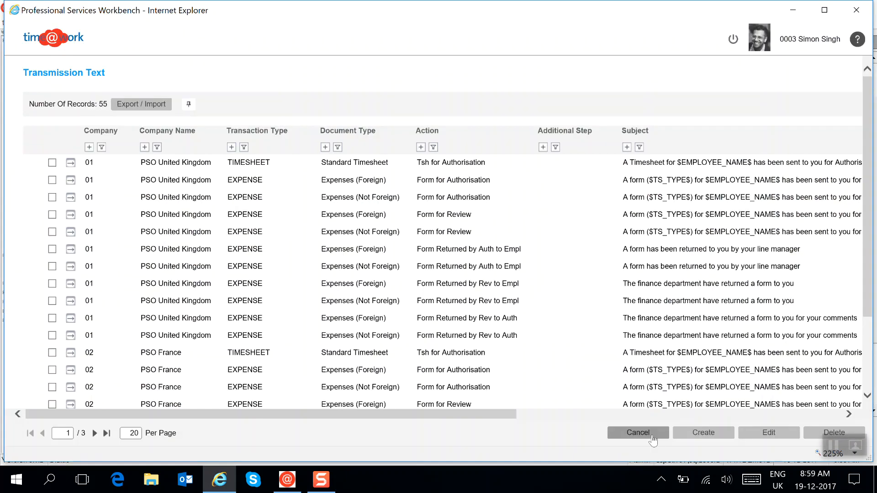
{"action": "left_click", "coordinate": [652, 439]}
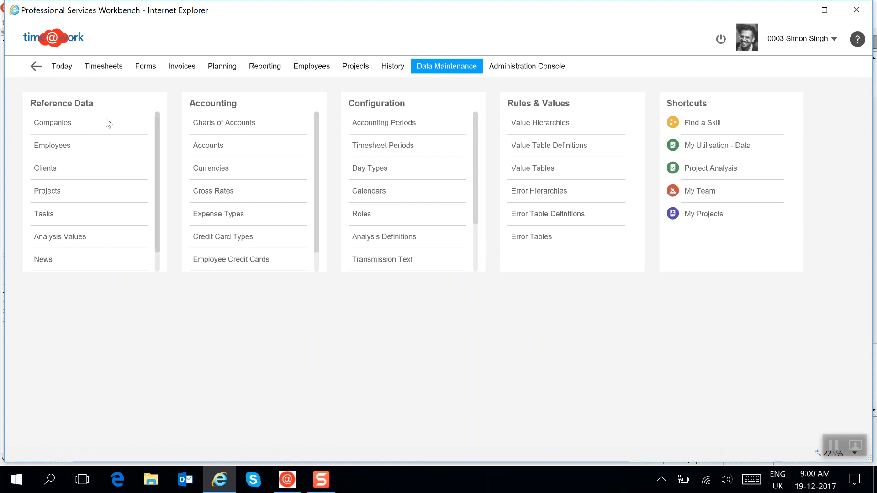
{"action": "left_click", "coordinate": [61, 67]}
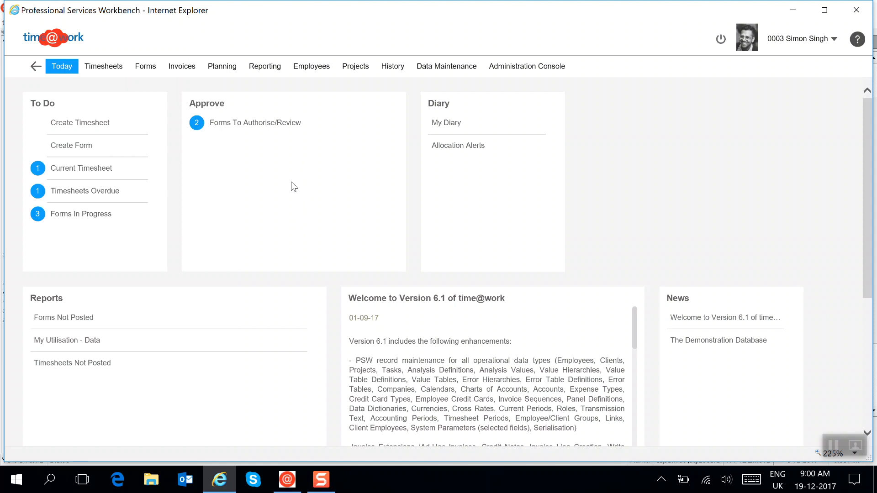
{"action": "left_click", "coordinate": [84, 192]}
{"action": "left_click", "coordinate": [39, 162]}
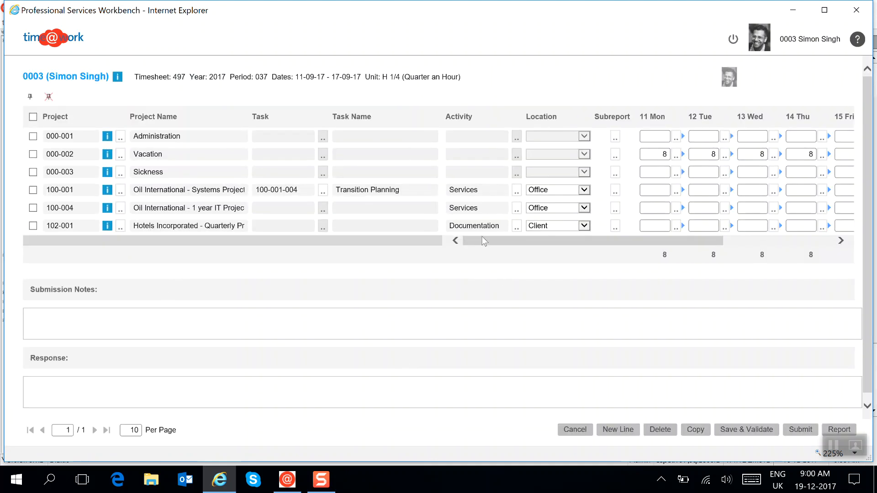
Pin the overdue timesheet's columns up to Task Name and leave the timesheet without saving.
{"action": "left_click_drag", "start_coordinate": [484, 240], "coordinate": [450, 241]}
{"action": "left_click", "coordinate": [29, 97]}
{"action": "left_click", "coordinate": [575, 430]}
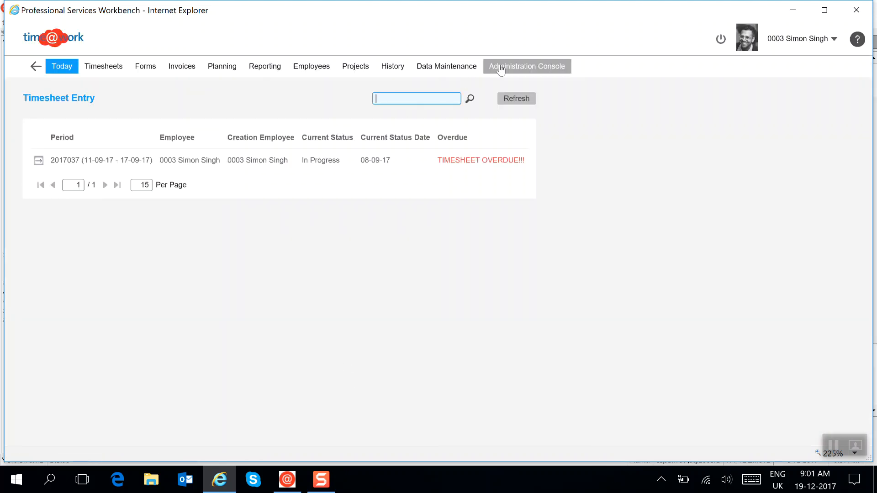
Review the System Parameters in the Administration Console and leave them without saving.
{"action": "left_click", "coordinate": [506, 69]}
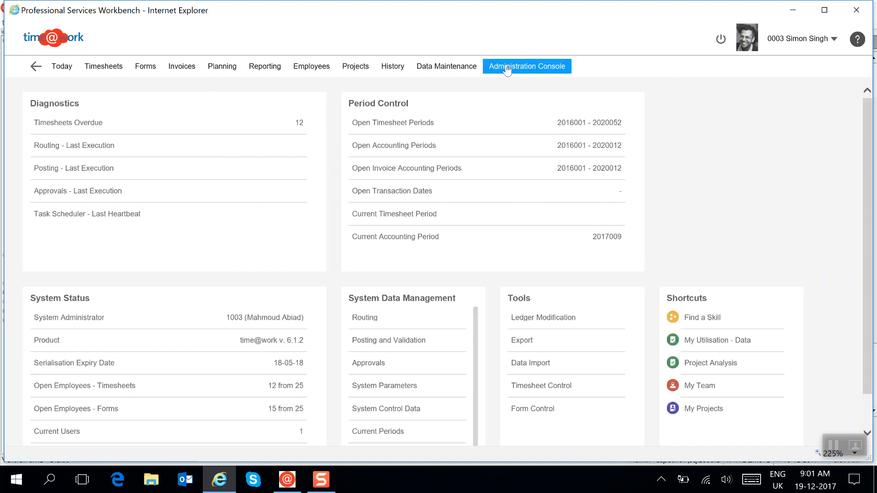
{"action": "left_click", "coordinate": [377, 386]}
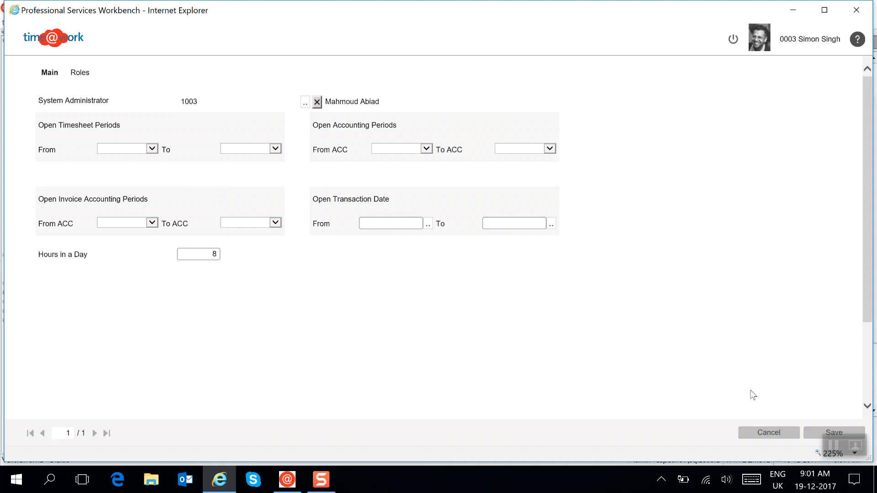
{"action": "left_click", "coordinate": [771, 432]}
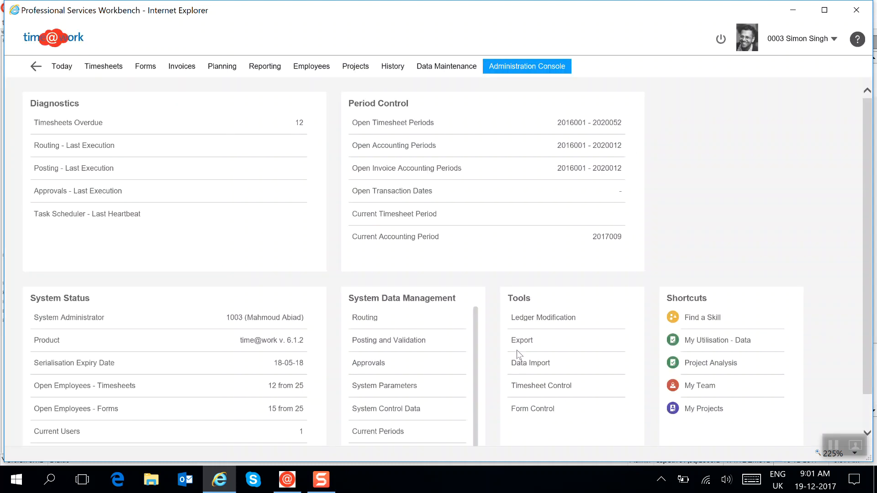
Review the Employees list in Data Maintenance and the second employee's record, and close both without changes.
{"action": "left_click", "coordinate": [441, 72]}
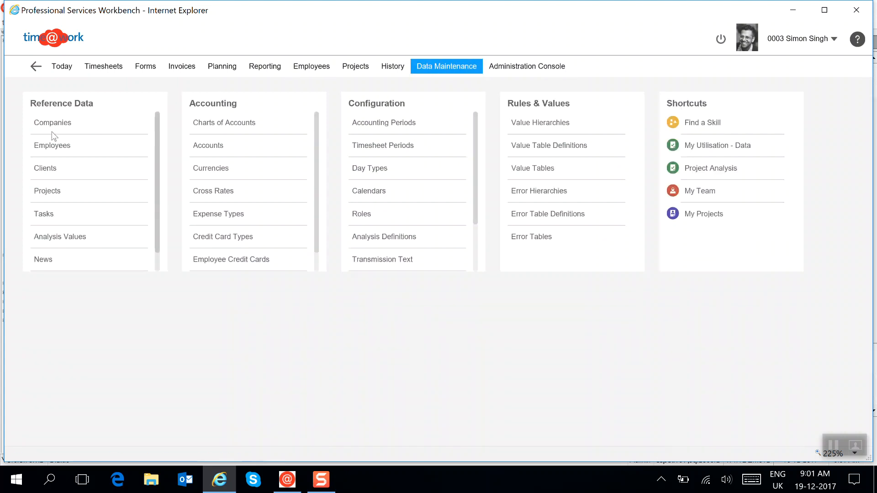
{"action": "left_click", "coordinate": [54, 146]}
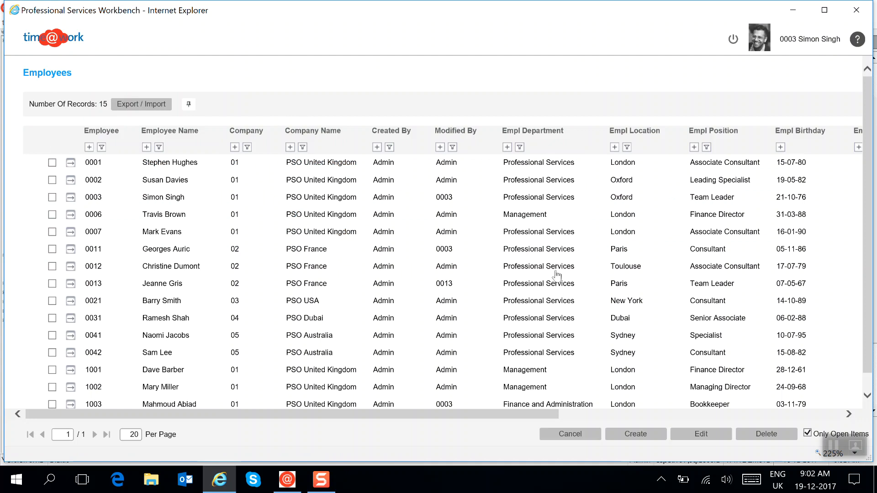
{"action": "left_click", "coordinate": [70, 180]}
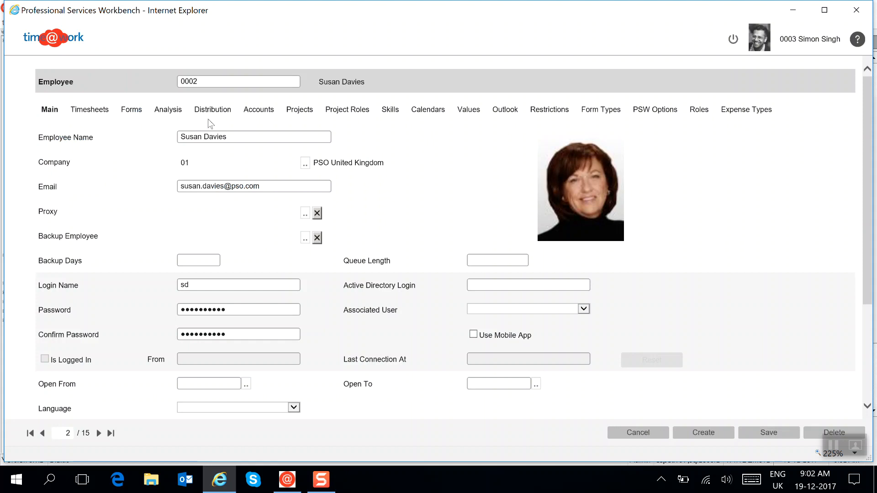
{"action": "left_click", "coordinate": [638, 432]}
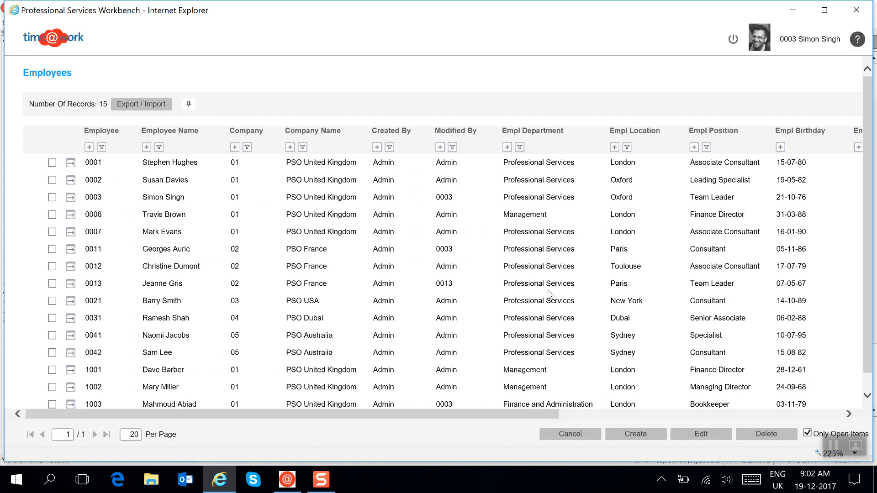
{"action": "left_click", "coordinate": [569, 434]}
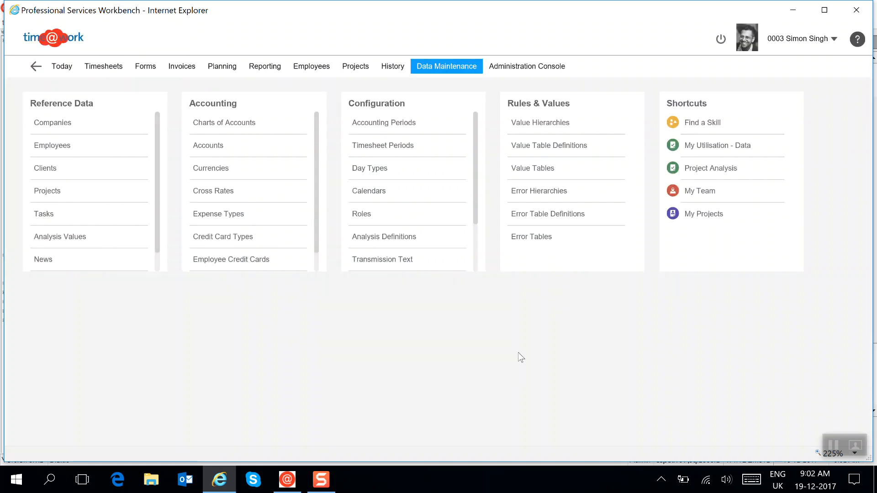
View the list of overdue timesheets and return to the Today overview.
{"action": "left_click", "coordinate": [62, 67]}
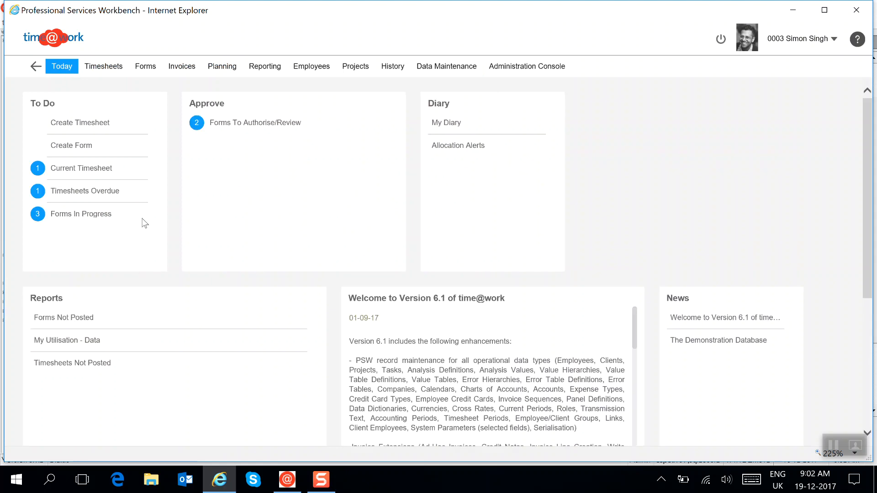
{"action": "left_click", "coordinate": [91, 193]}
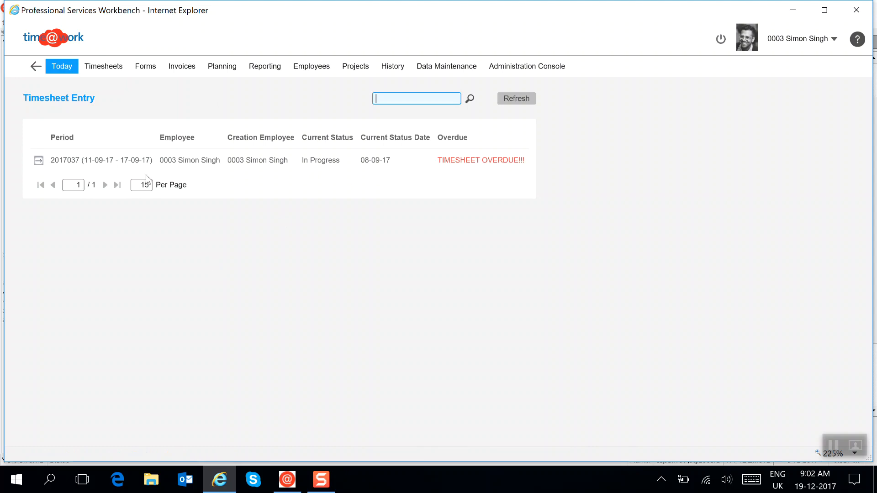
{"action": "left_click", "coordinate": [67, 69]}
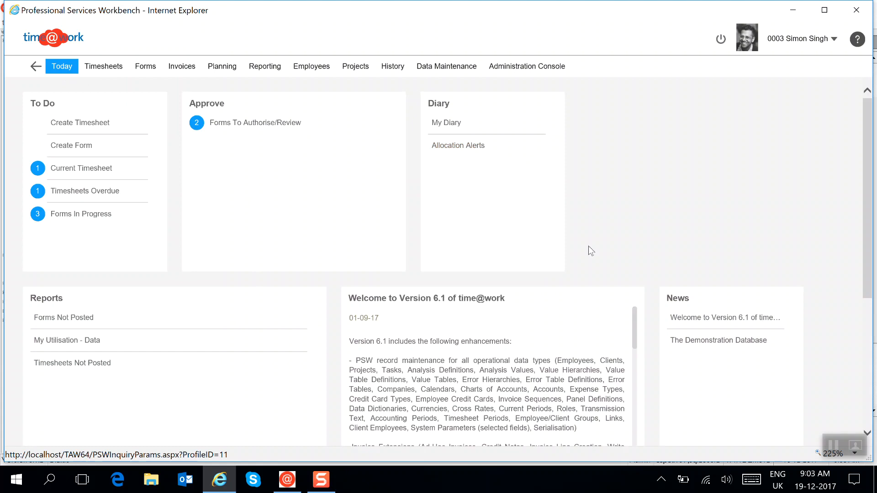